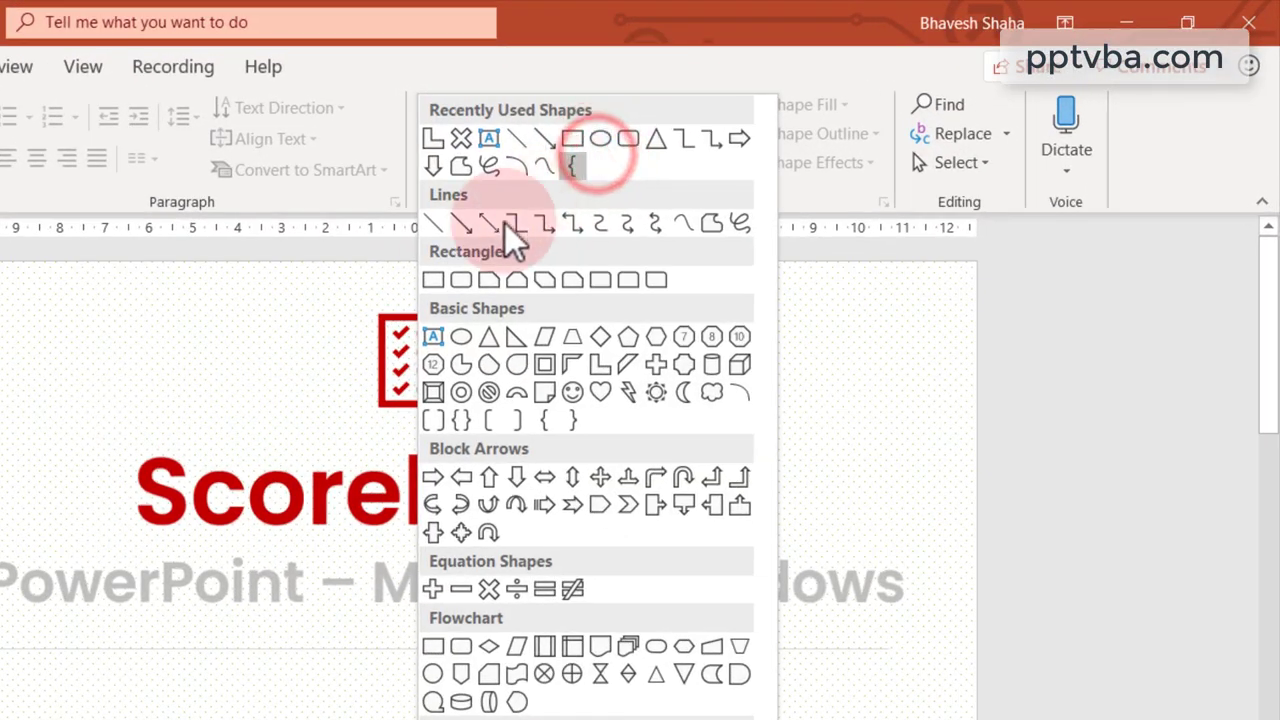
- Draw a rectangle about 3.1 cm wide below the divider line on slide 1 and enter 0 in it
{"action": "left_click", "coordinate": [433, 280]}
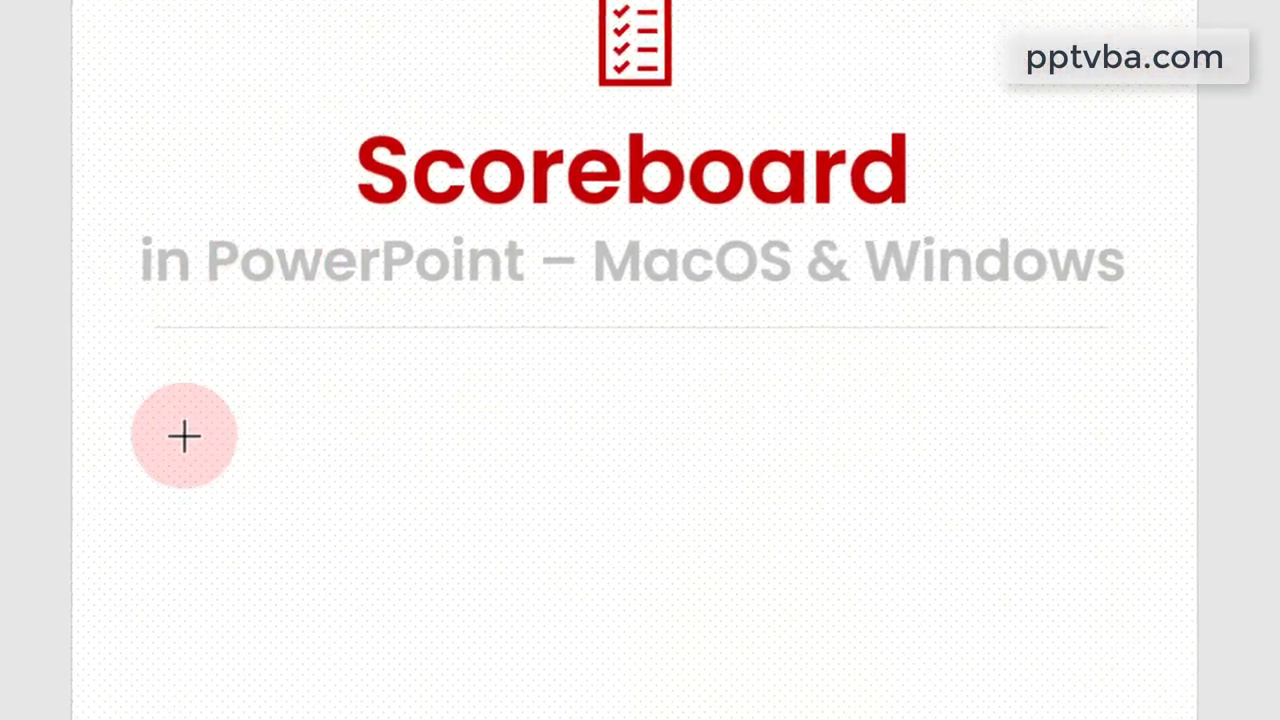
{"action": "left_click_drag", "start_coordinate": [182, 451], "coordinate": [320, 617]}
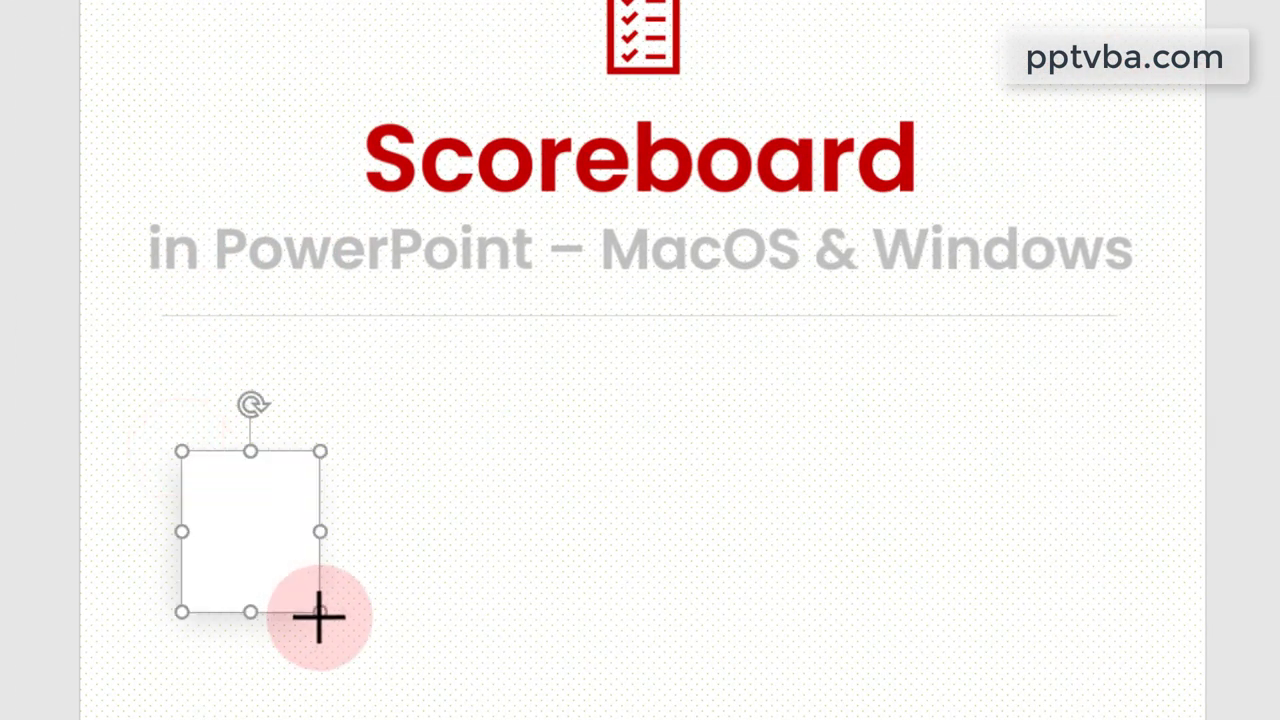
{"action": "type", "text": "0"}
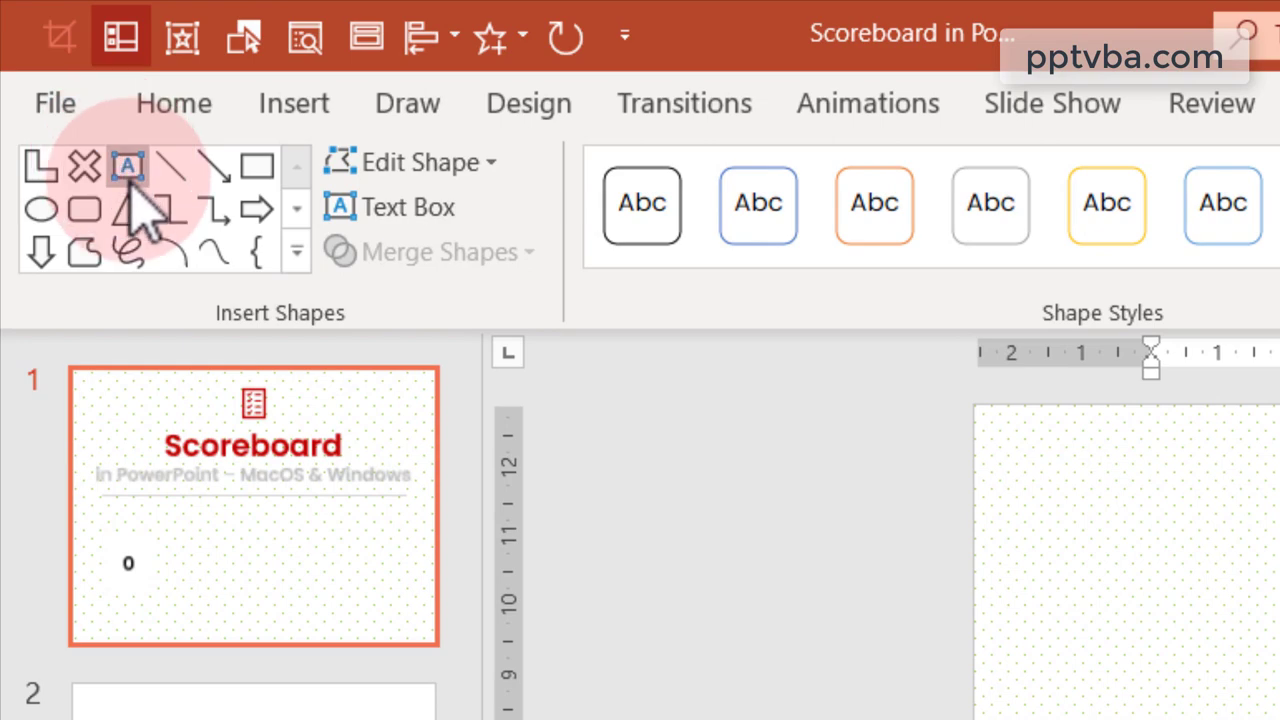
- Add a text box reading "Team 1" and centre it directly above the score rectangle
{"action": "left_click", "coordinate": [128, 165]}
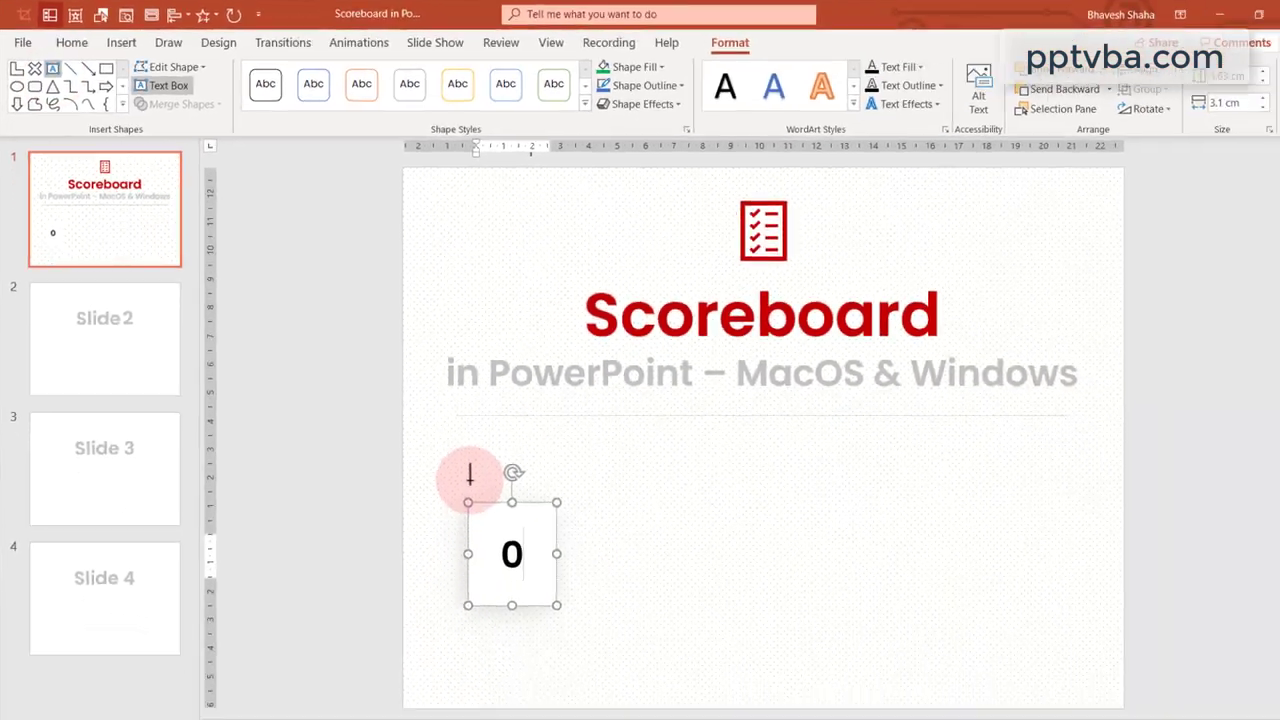
{"action": "left_click", "coordinate": [455, 465]}
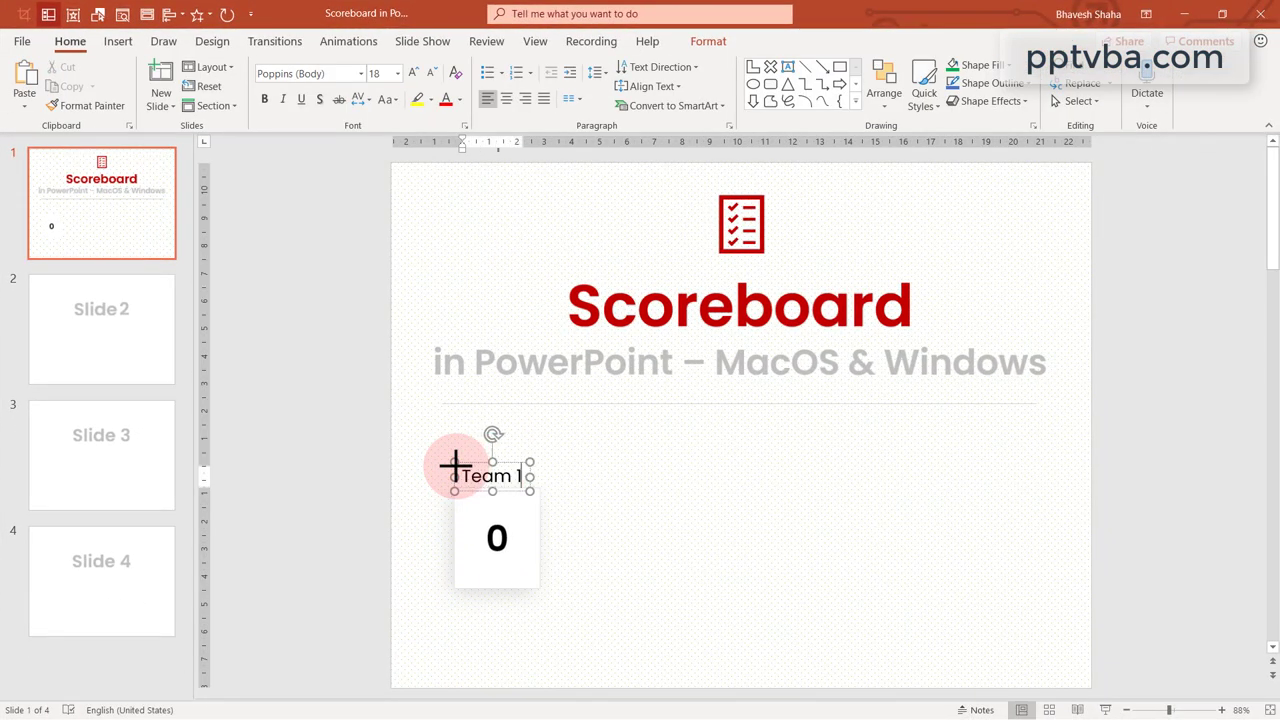
{"action": "left_click_drag", "start_coordinate": [505, 468], "coordinate": [515, 462]}
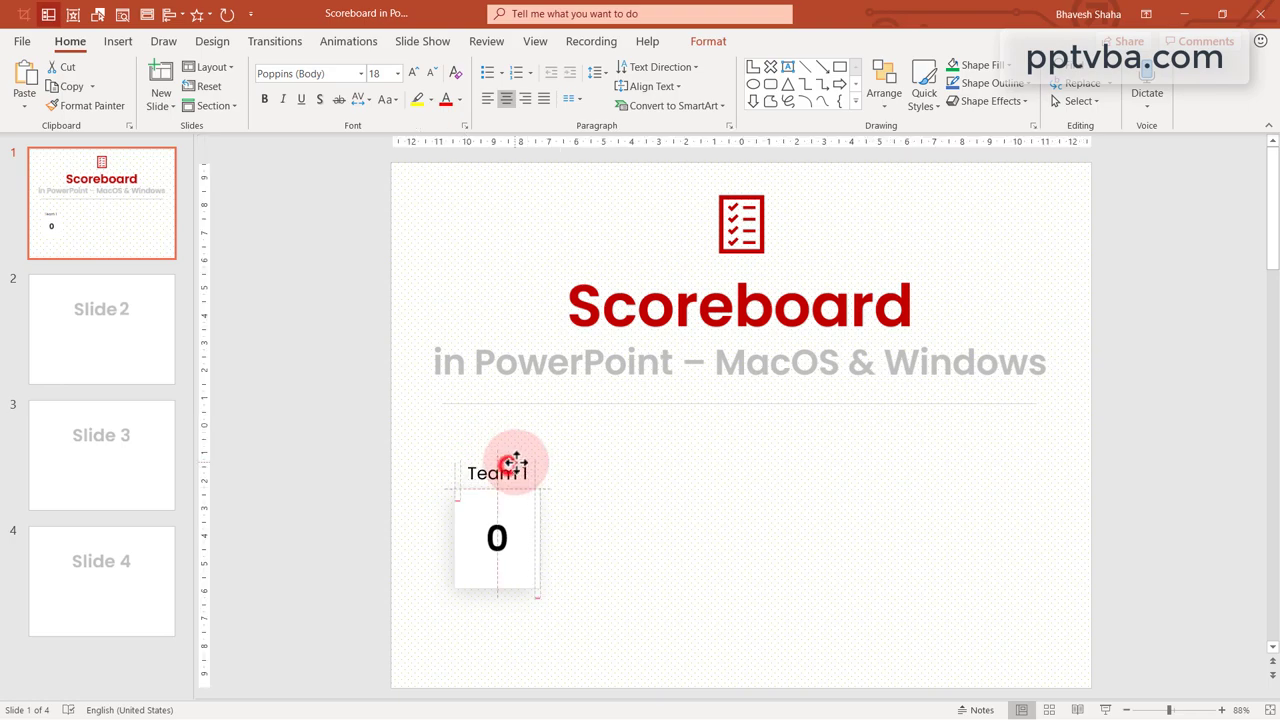
{"action": "left_click", "coordinate": [576, 451]}
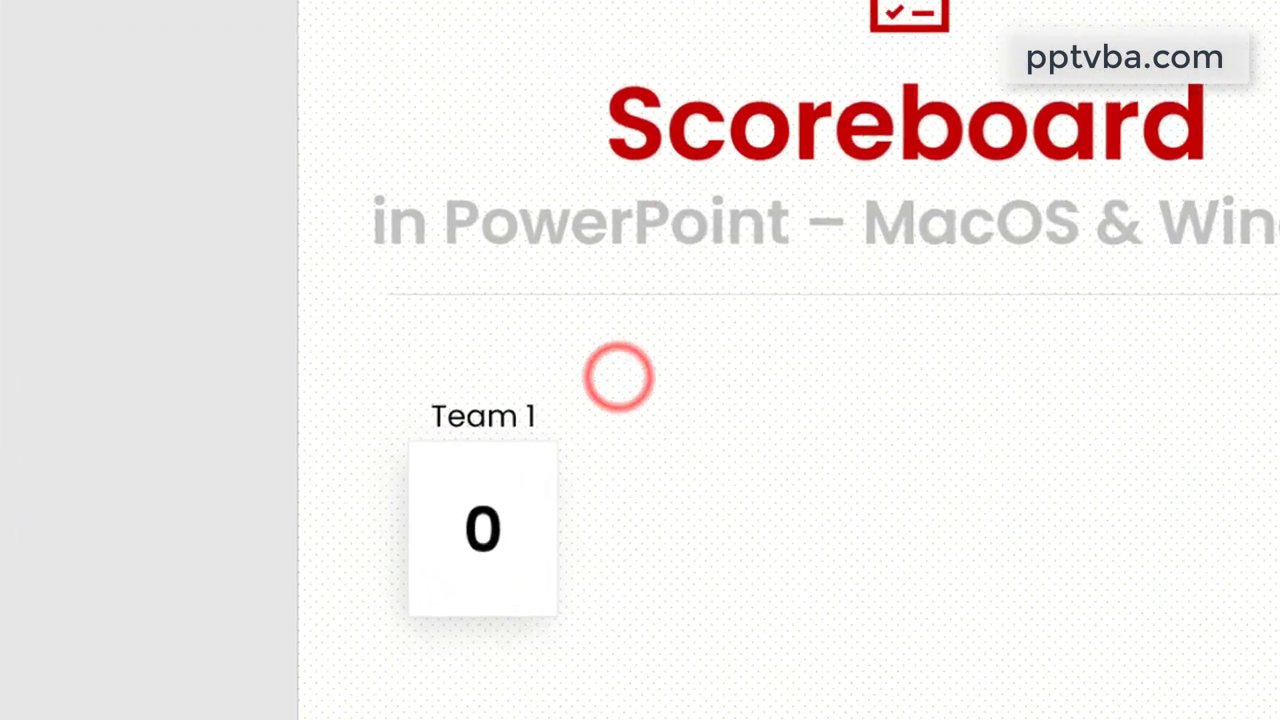
- Draw a multiplication sign about 1.62 cm wide below the score rectangle's left side and fill it red
{"action": "left_click", "coordinate": [855, 101]}
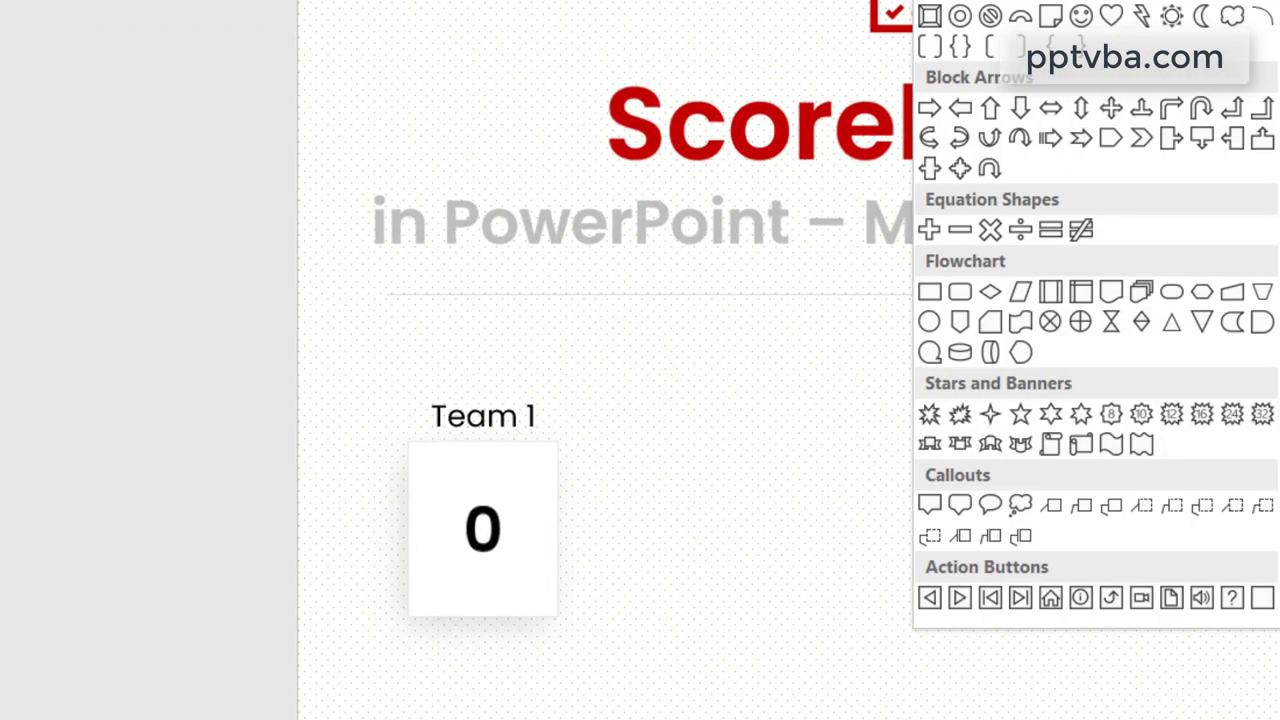
{"action": "left_click", "coordinate": [988, 229]}
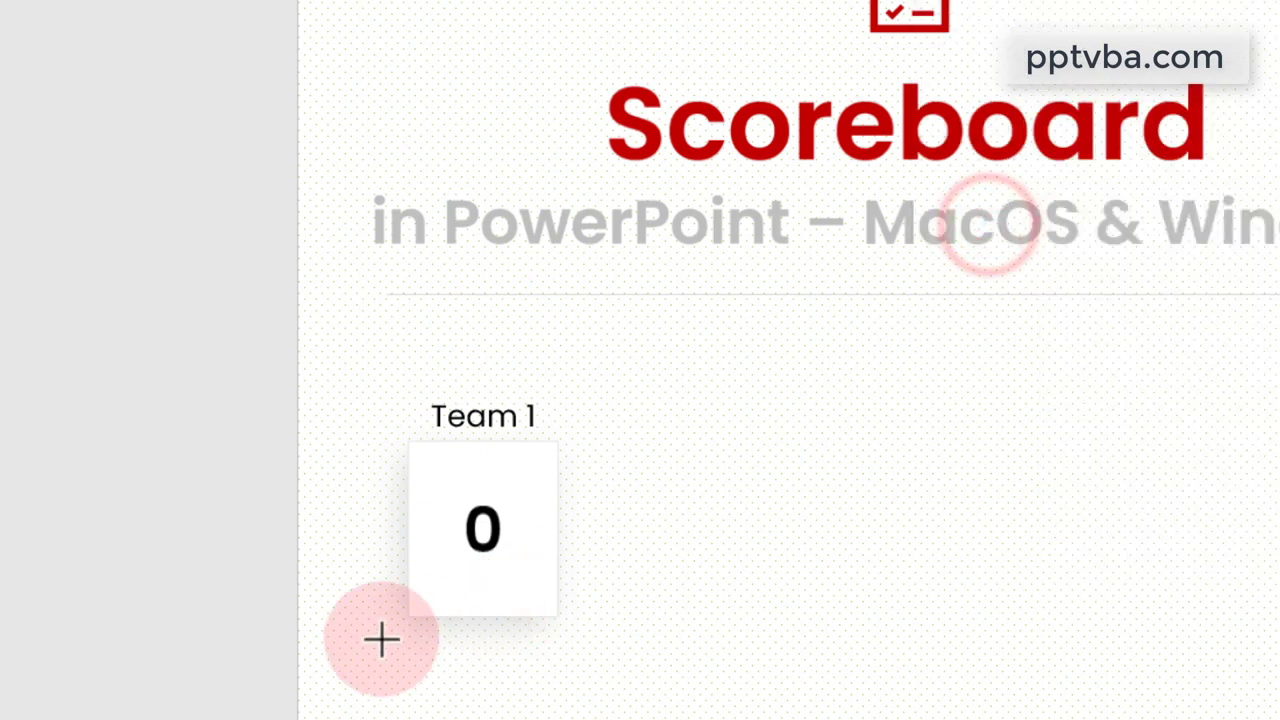
{"action": "mouse_move", "coordinate": [380, 638]}
{"action": "left_mouse_down"}
{"action": "mouse_move", "coordinate": [446, 697]}
{"action": "mouse_move", "coordinate": [443, 683]}
{"action": "left_mouse_up"}
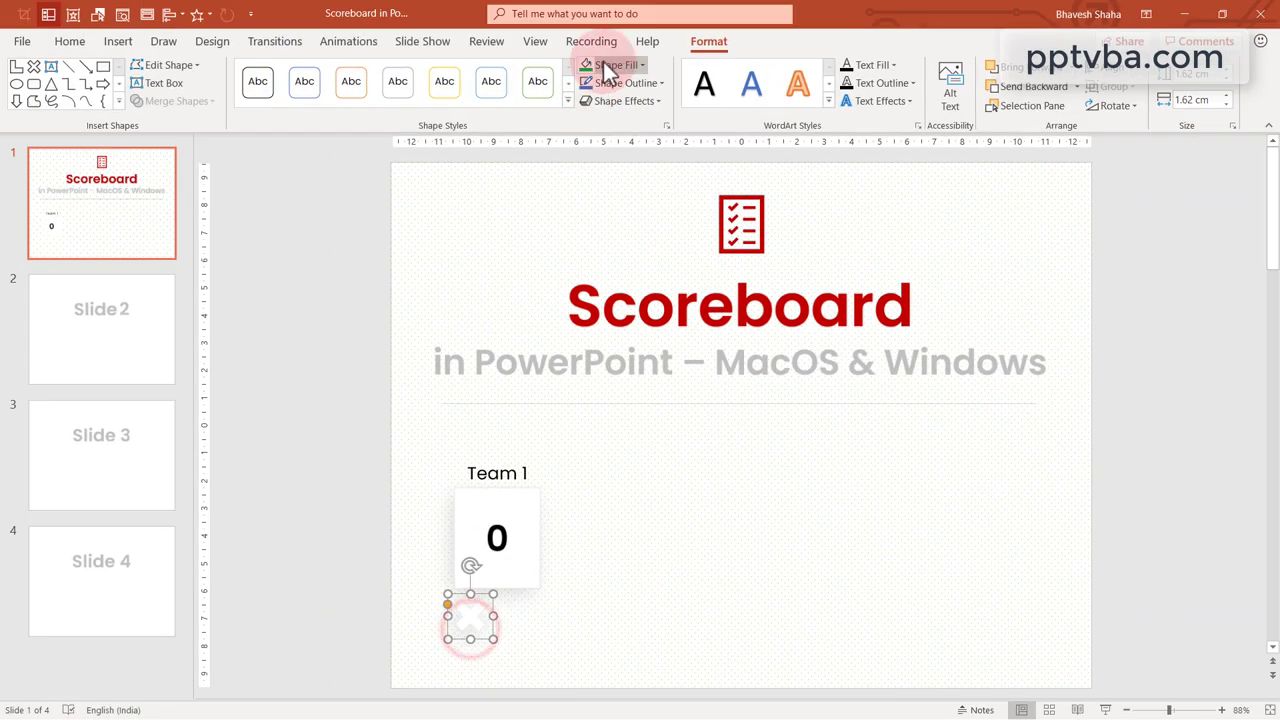
{"action": "left_click", "coordinate": [612, 68]}
{"action": "left_click", "coordinate": [585, 191]}
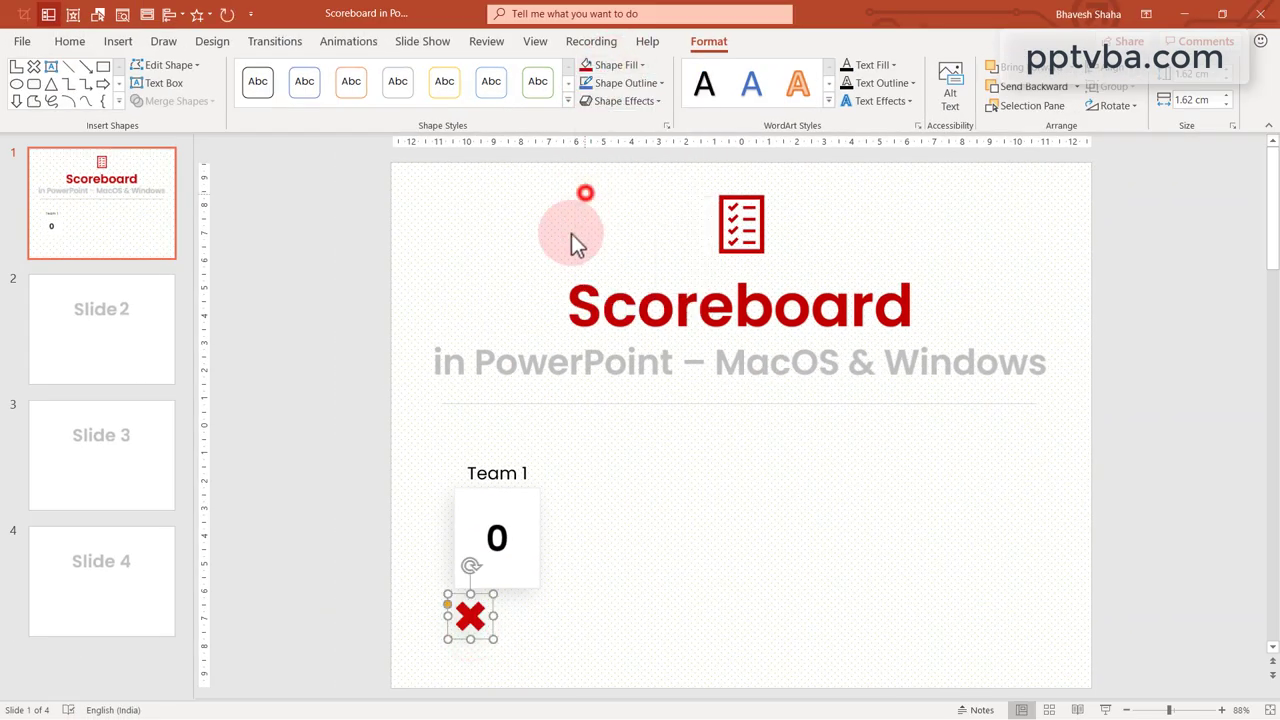
- Add an L-shape about 1.38 cm wide beside the red cross, fill it green and flip it horizontally
{"action": "left_click", "coordinate": [119, 101]}
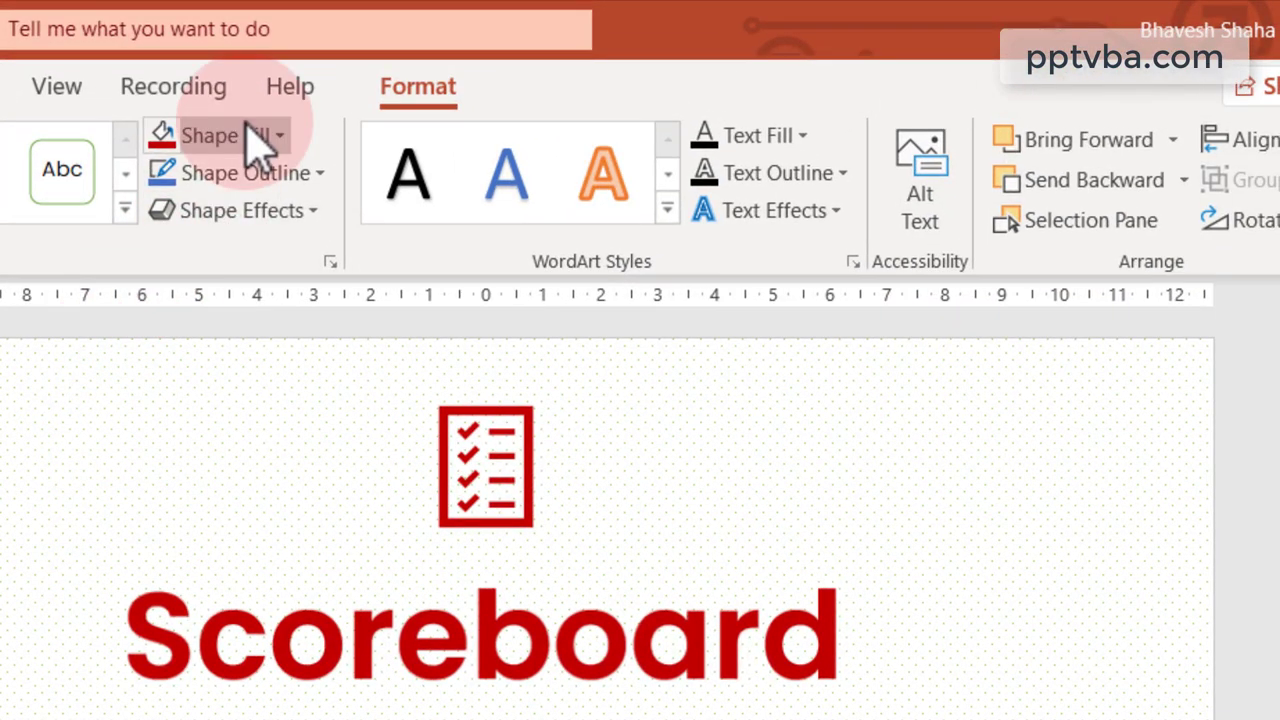
{"action": "left_click", "coordinate": [262, 140]}
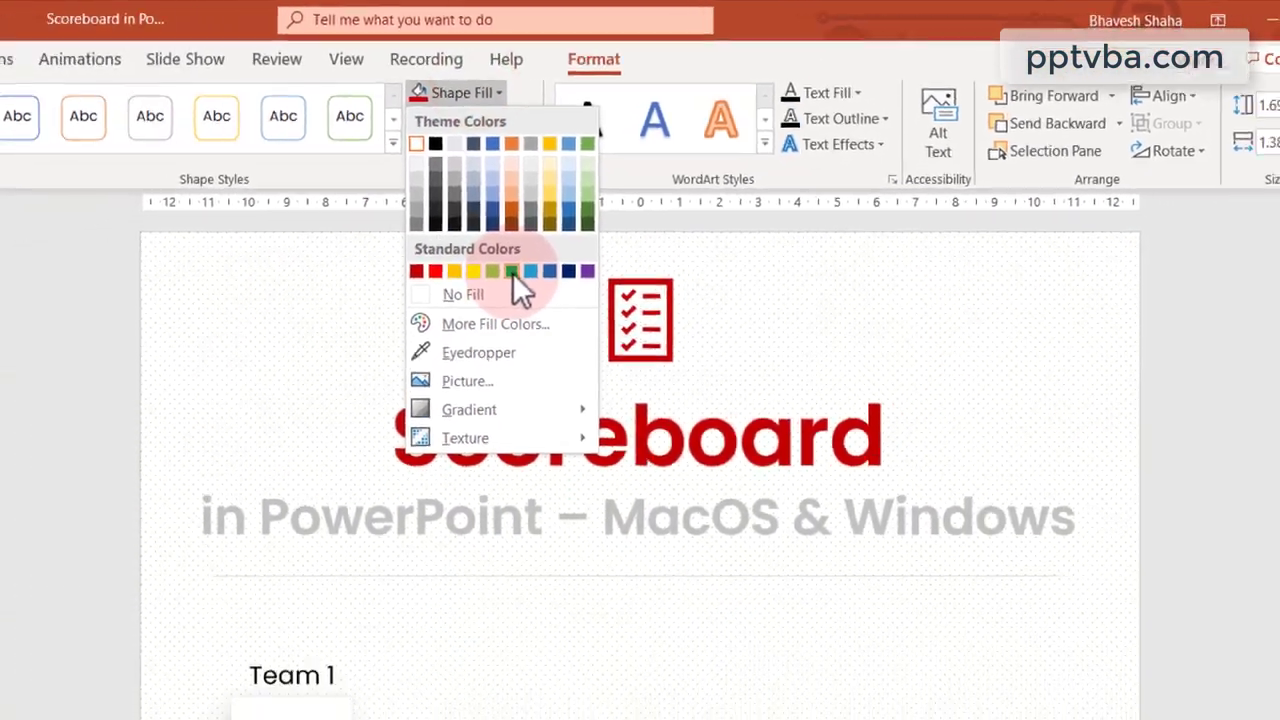
{"action": "left_click", "coordinate": [311, 387]}
{"action": "left_click", "coordinate": [1043, 114]}
{"action": "left_click", "coordinate": [1090, 106]}
{"action": "left_click", "coordinate": [1097, 178]}
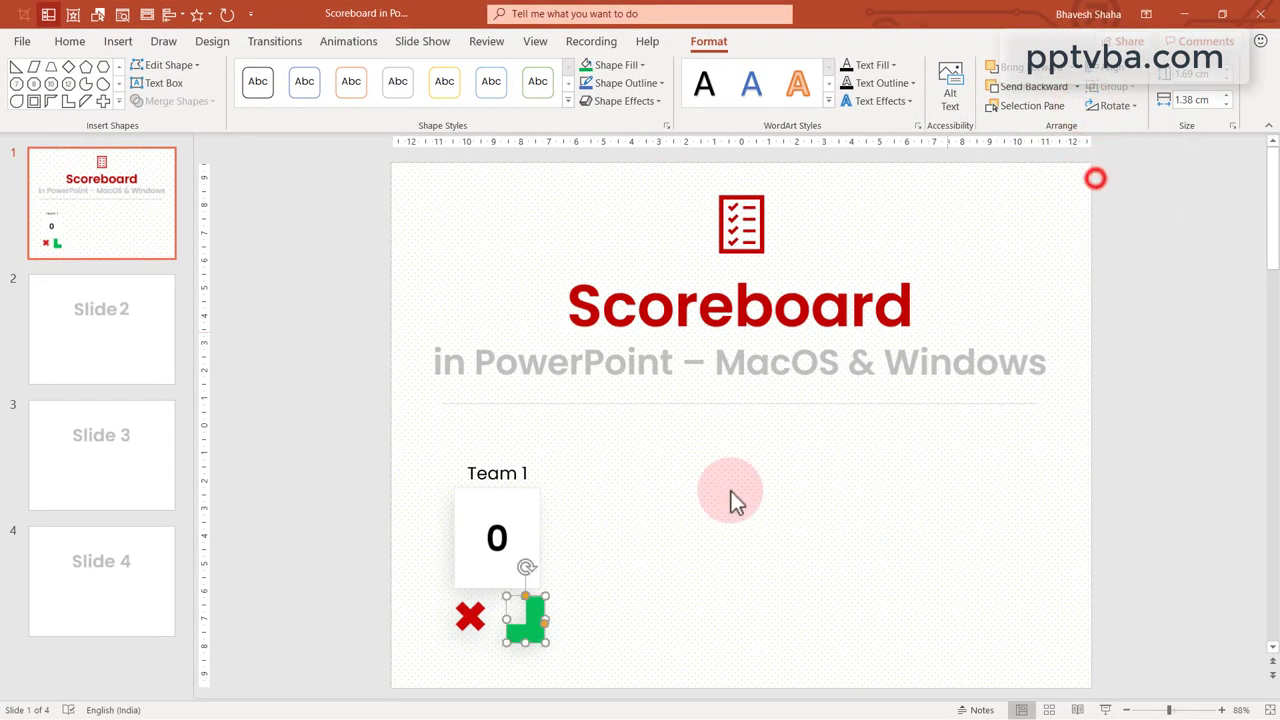
- Reshape and rotate the green L-shape into a check mark next to the red cross
{"action": "scroll", "coordinate": [503, 645], "scroll_direction": "up", "scroll_amount": 5}
{"action": "left_click_drag", "start_coordinate": [697, 371], "coordinate": [791, 300]}
{"action": "left_click", "coordinate": [383, 354]}
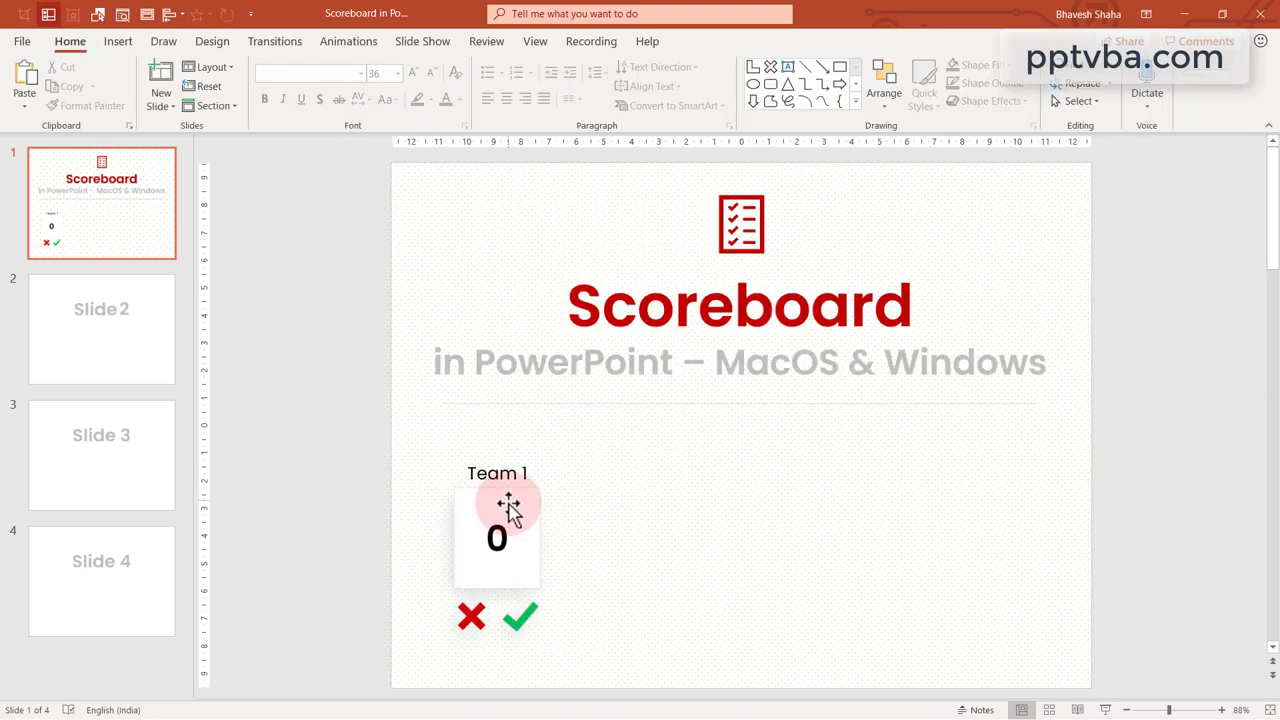
- Show the Selection pane and rename the score rectangle as counter1
{"action": "left_click", "coordinate": [508, 504]}
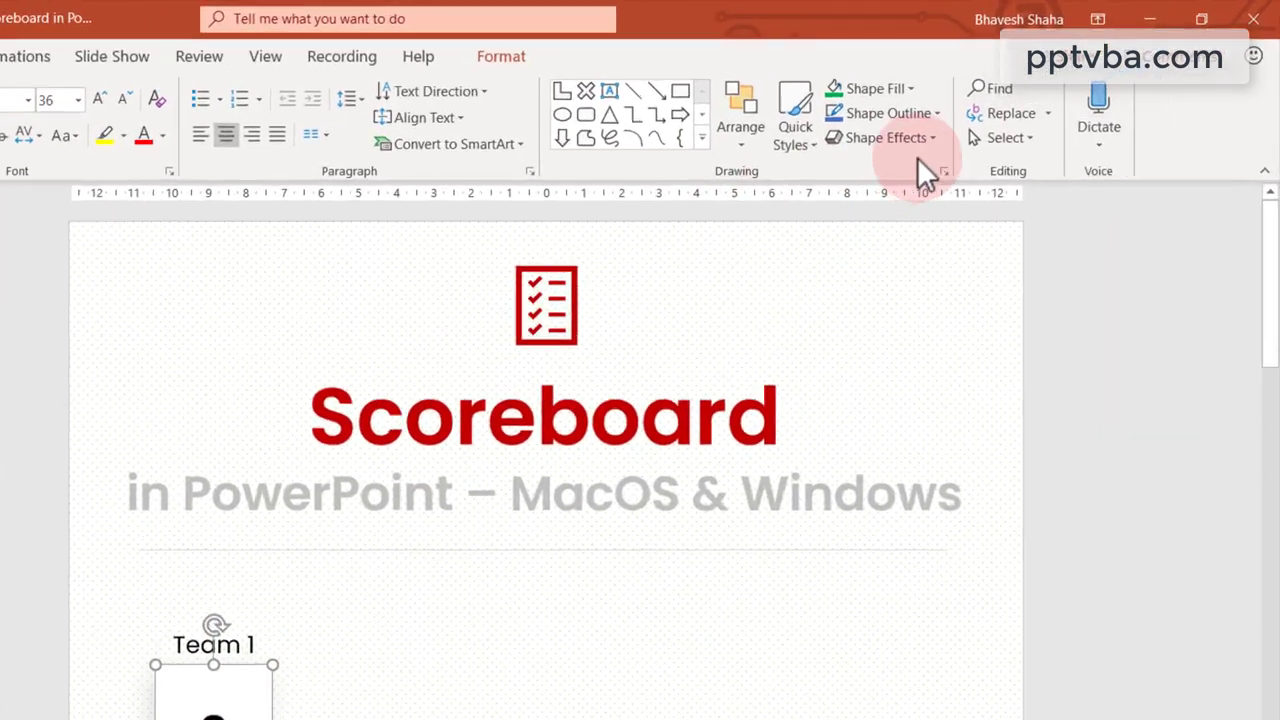
{"action": "left_click", "coordinate": [1076, 102]}
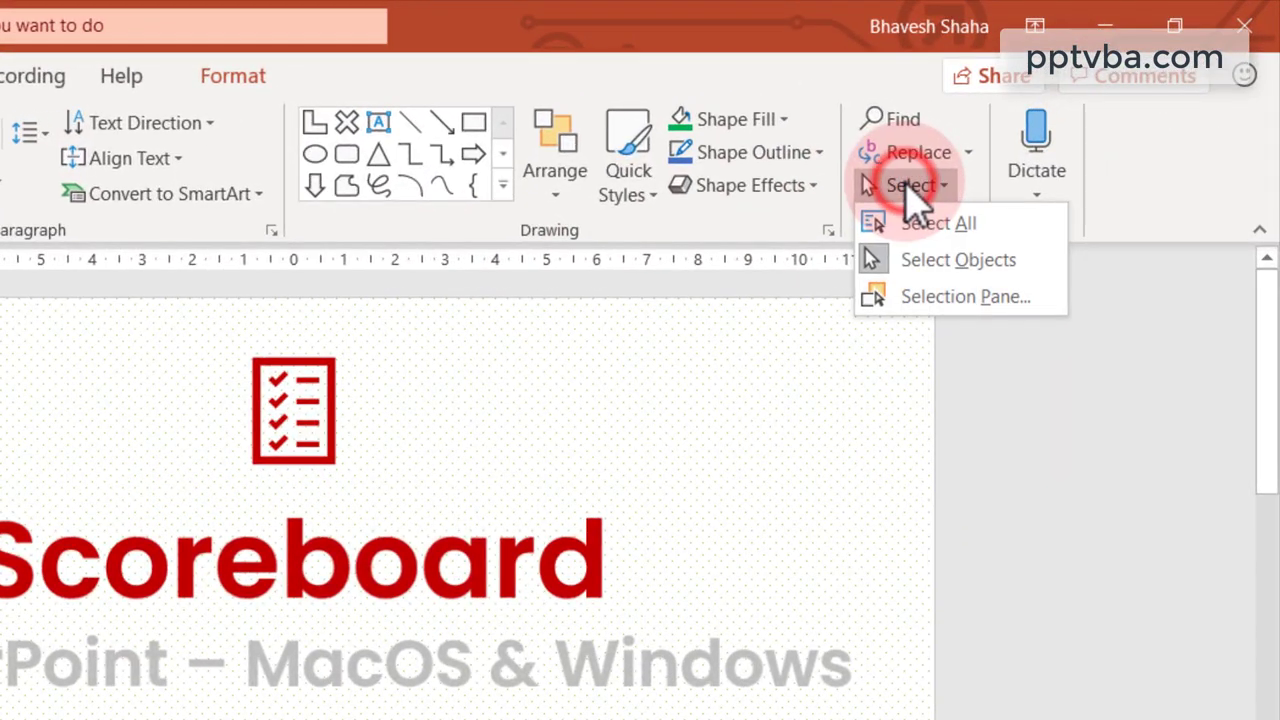
{"action": "left_click", "coordinate": [914, 297]}
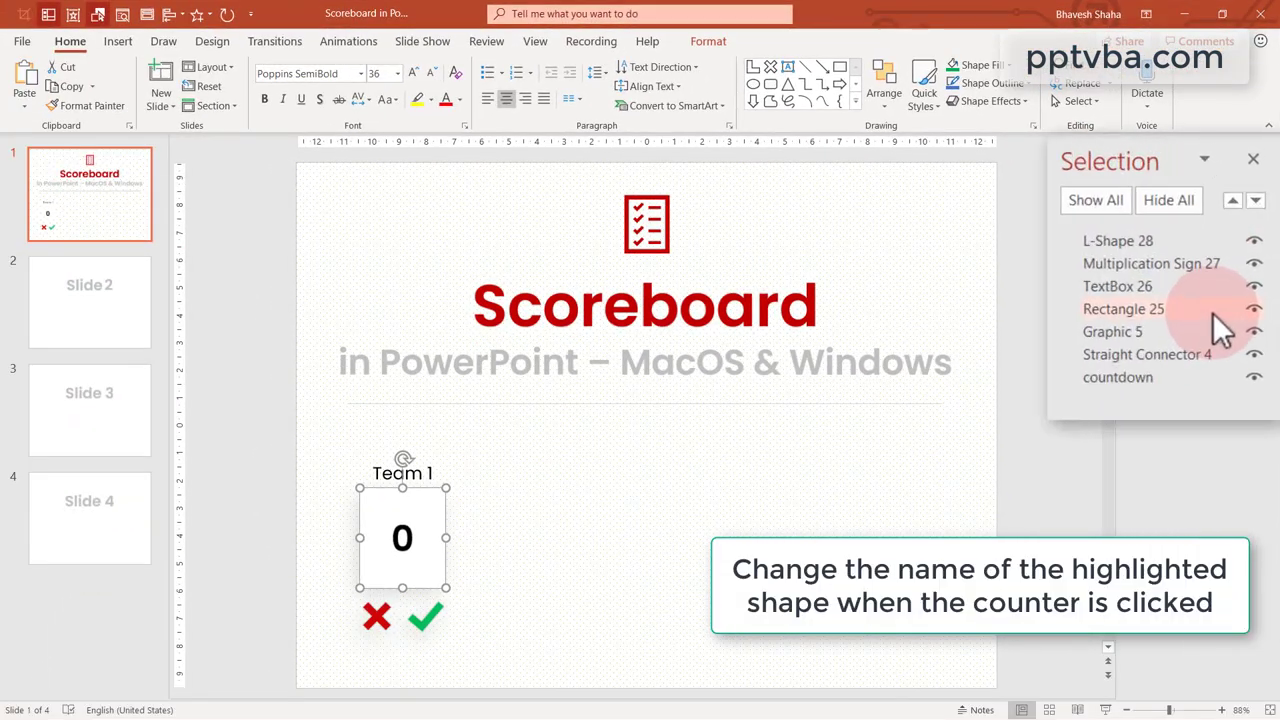
{"action": "left_click", "coordinate": [1199, 273]}
{"action": "triple_click", "coordinate": [1122, 410]}
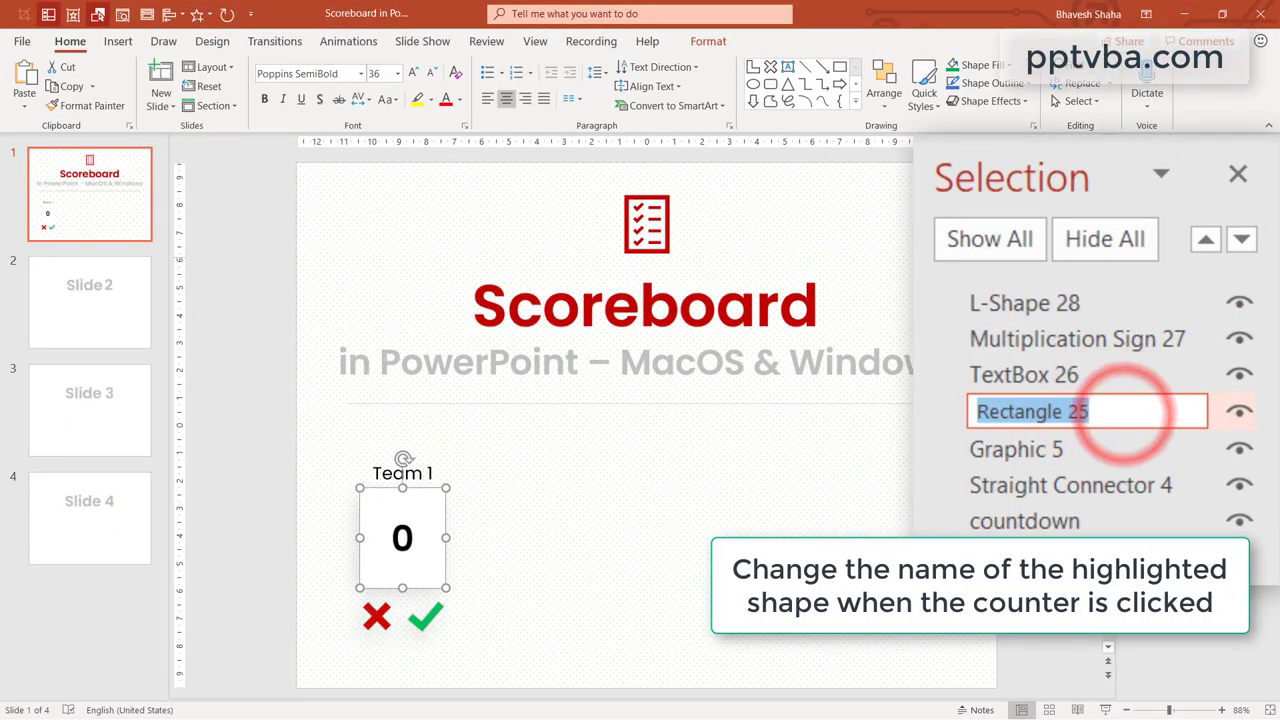
{"action": "type", "text": "counter1"}
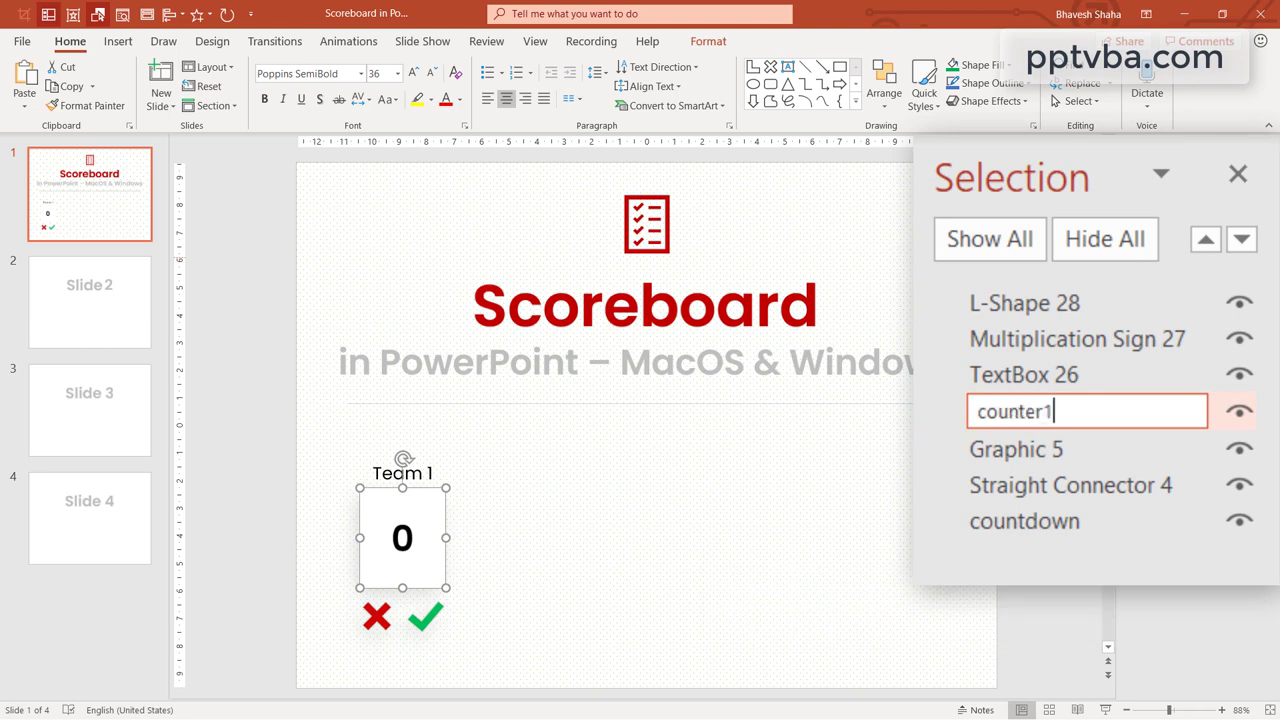
{"action": "key", "text": "Return"}
{"action": "key", "text": "Escape"}
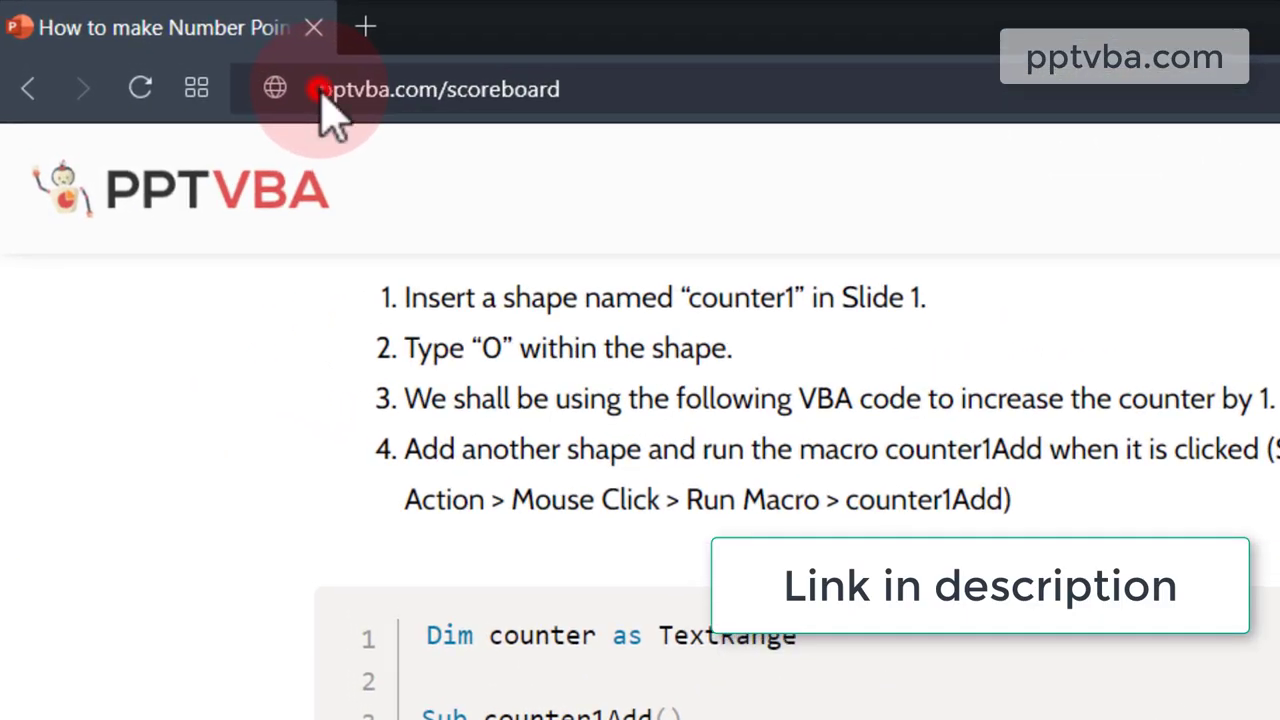
- Switch to the browser and copy the counter1Add VBA code from the pptvba.com/scoreboard page
{"action": "left_click", "coordinate": [330, 90]}
{"action": "left_click_drag", "start_coordinate": [330, 90], "coordinate": [611, 70]}
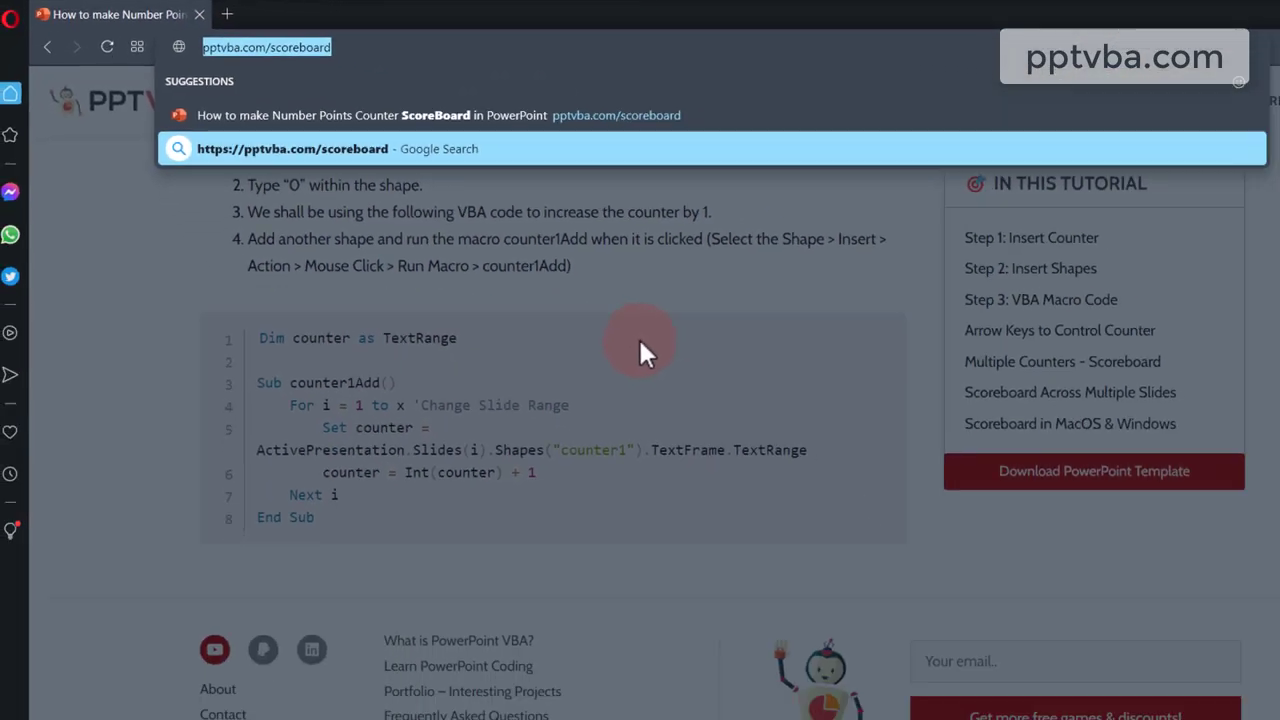
{"action": "left_click", "coordinate": [1153, 649]}
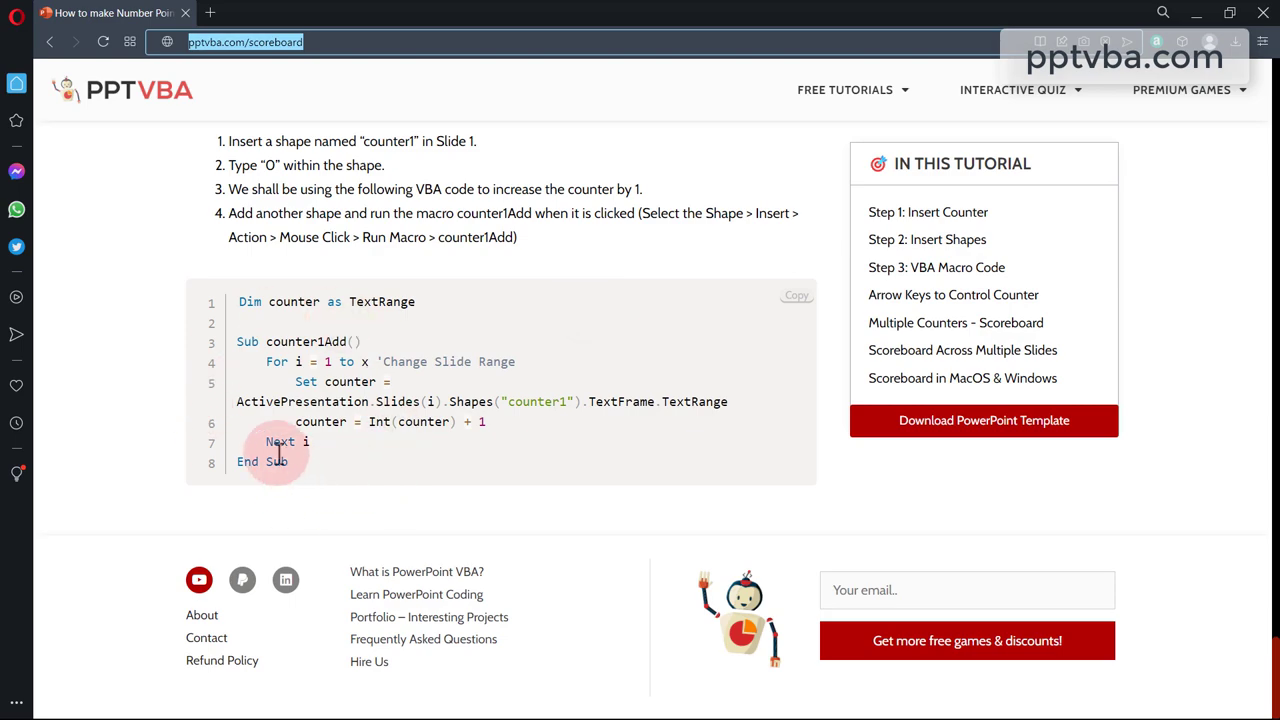
{"action": "left_click", "coordinate": [797, 295]}
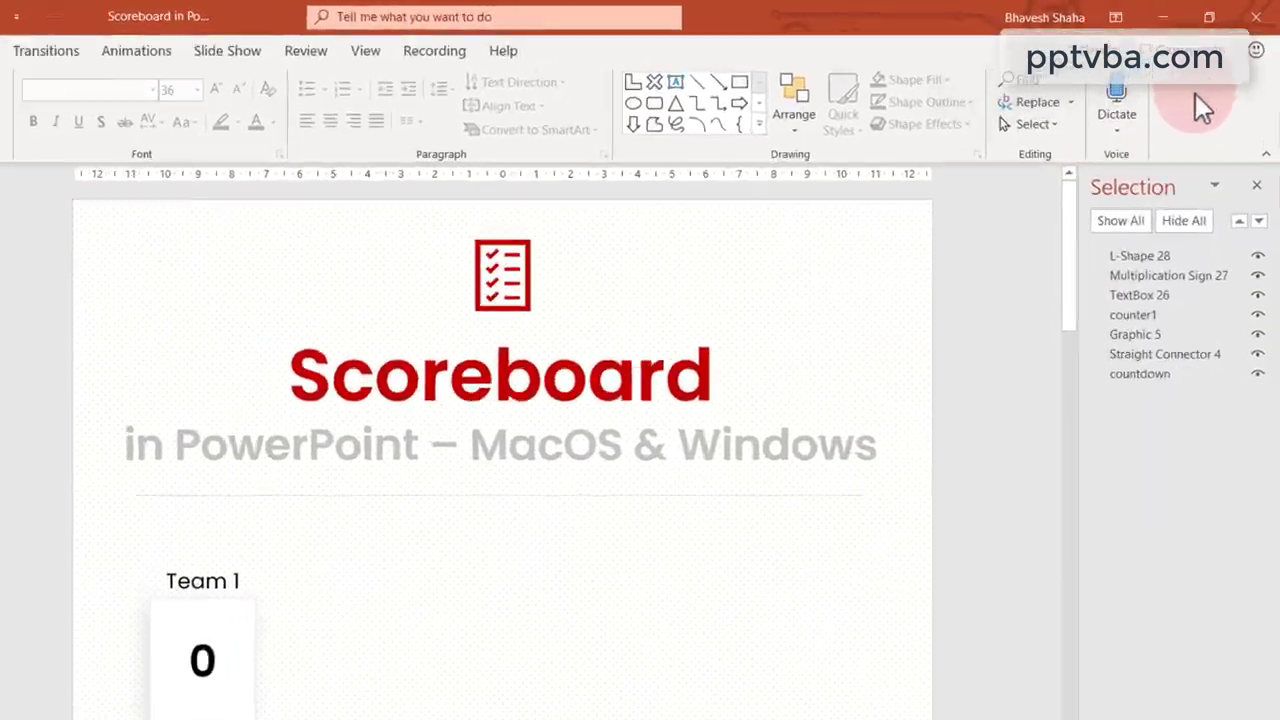
- Switch back to PowerPoint and enable the Developer tab in the ribbon customization options
{"action": "right_click", "coordinate": [1209, 80]}
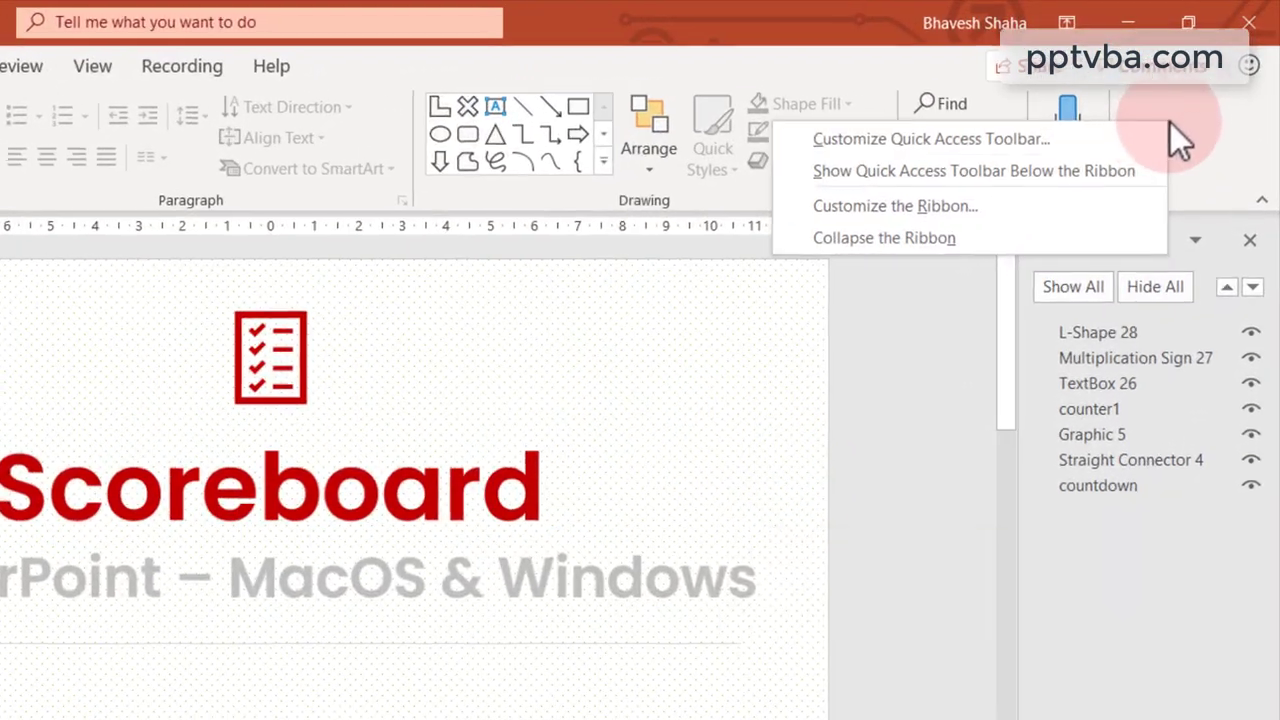
{"action": "left_click", "coordinate": [1105, 212]}
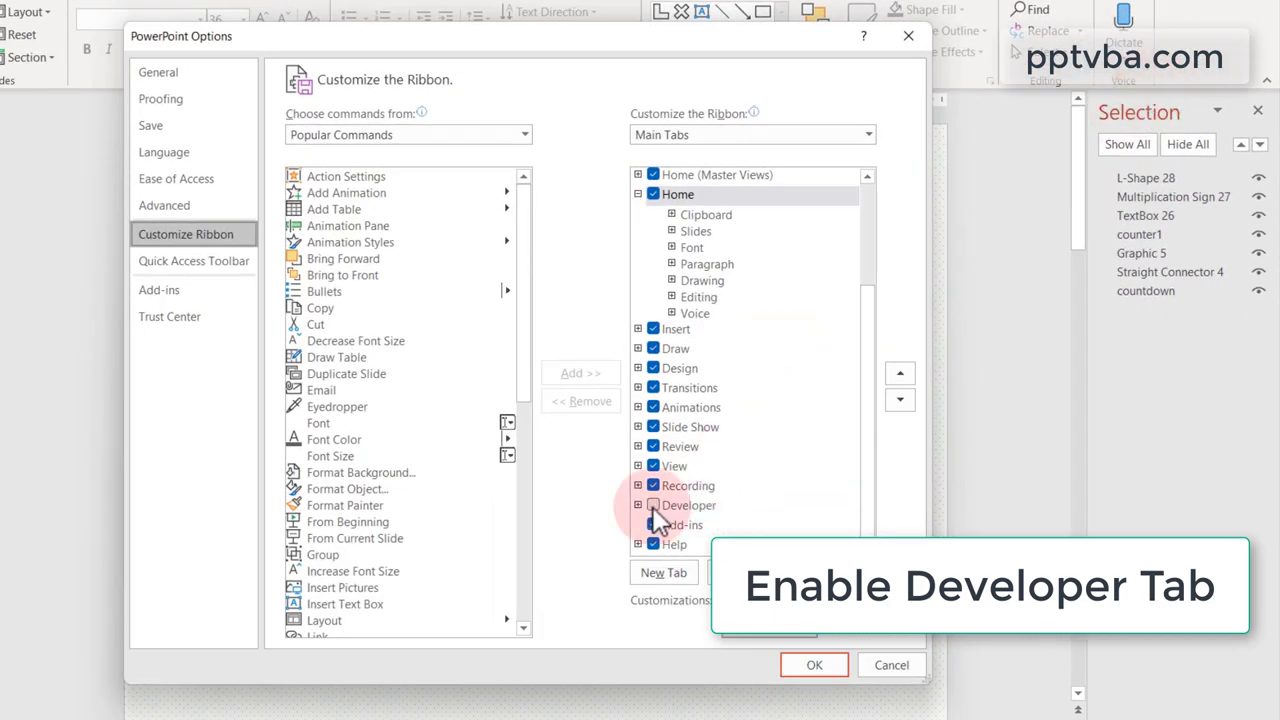
{"action": "left_click", "coordinate": [654, 506]}
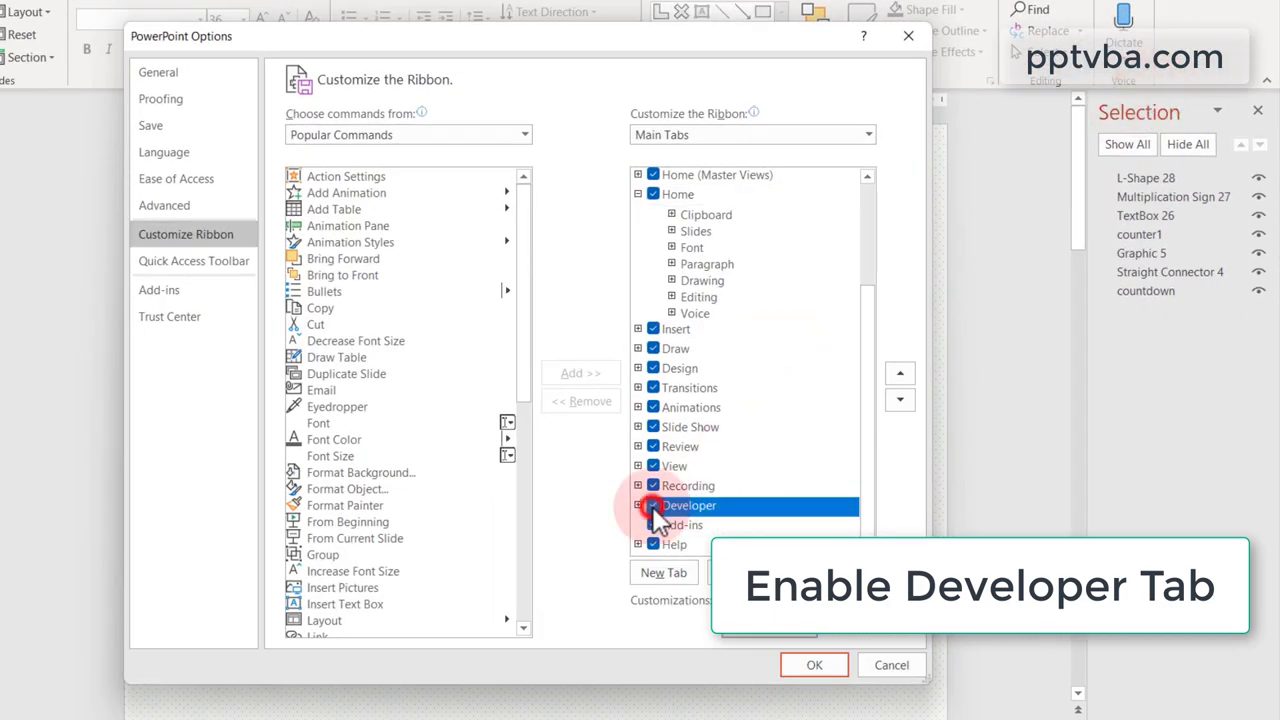
{"action": "left_click", "coordinate": [808, 665]}
- Insert a new module in the presentation's VBA project and paste the copied counter1Add code into it
{"action": "left_click", "coordinate": [607, 13]}
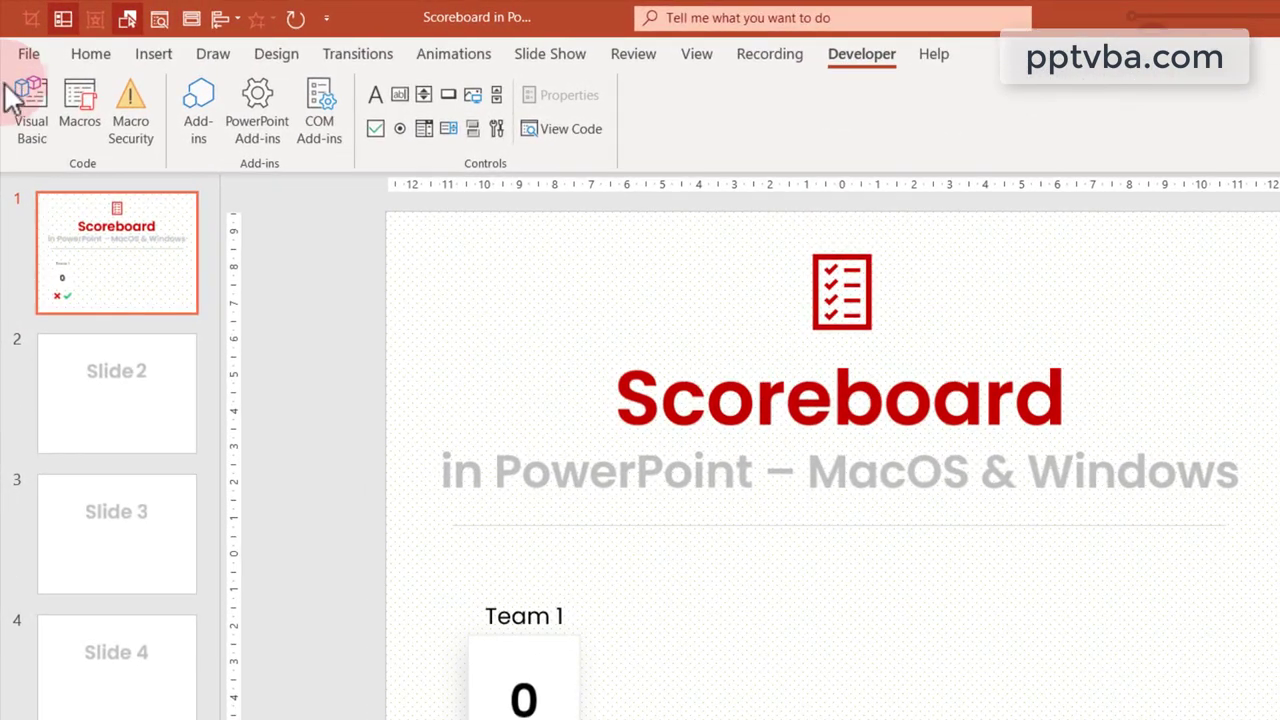
{"action": "left_click", "coordinate": [17, 80]}
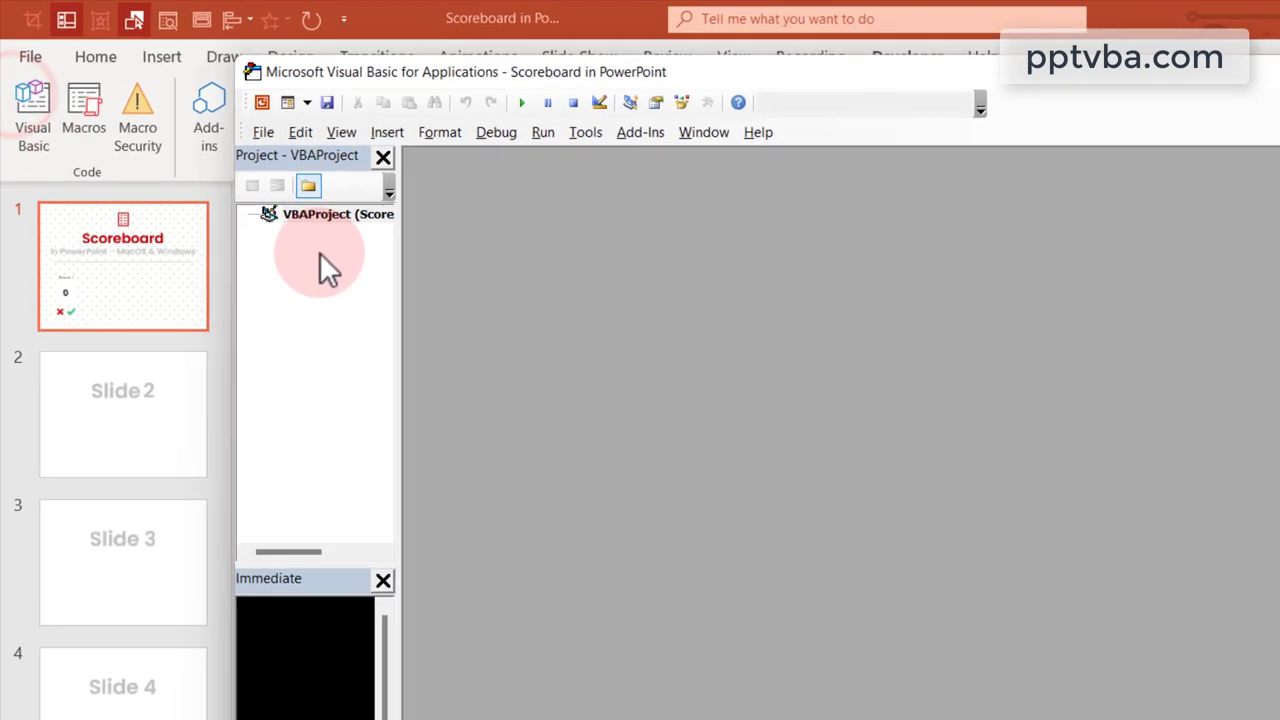
{"action": "right_click", "coordinate": [291, 204]}
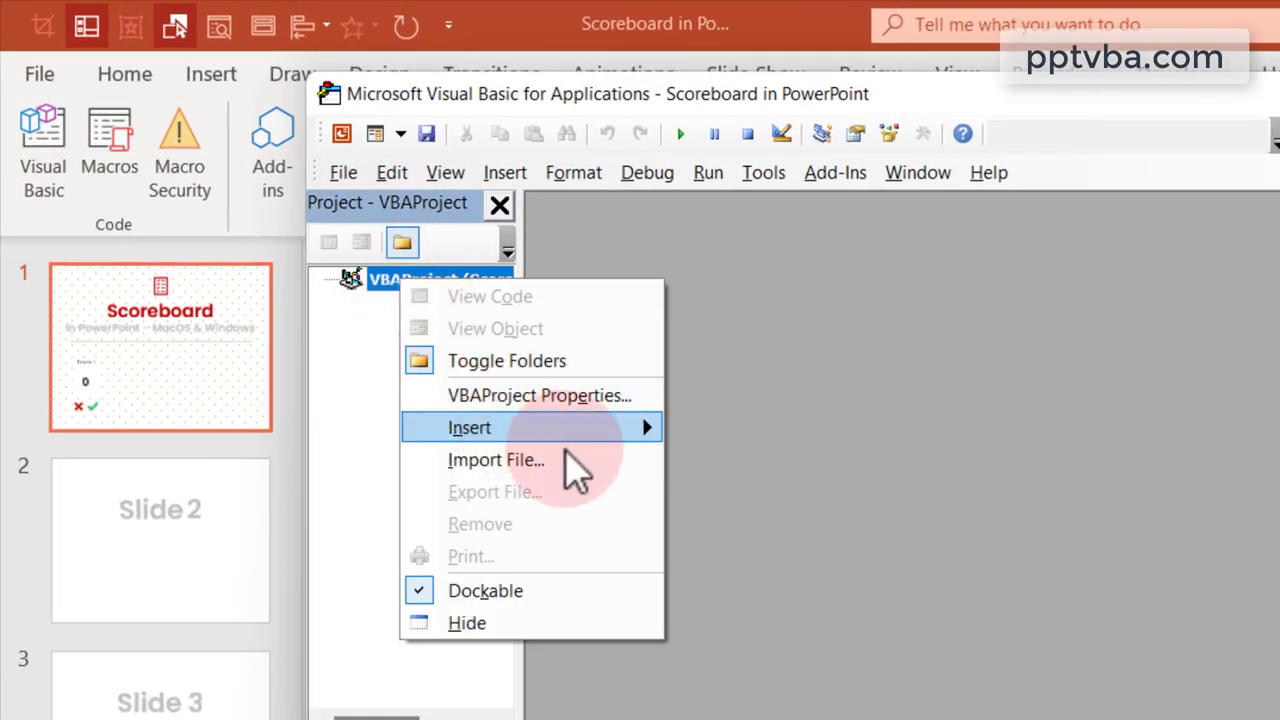
{"action": "mouse_move", "coordinate": [612, 430]}
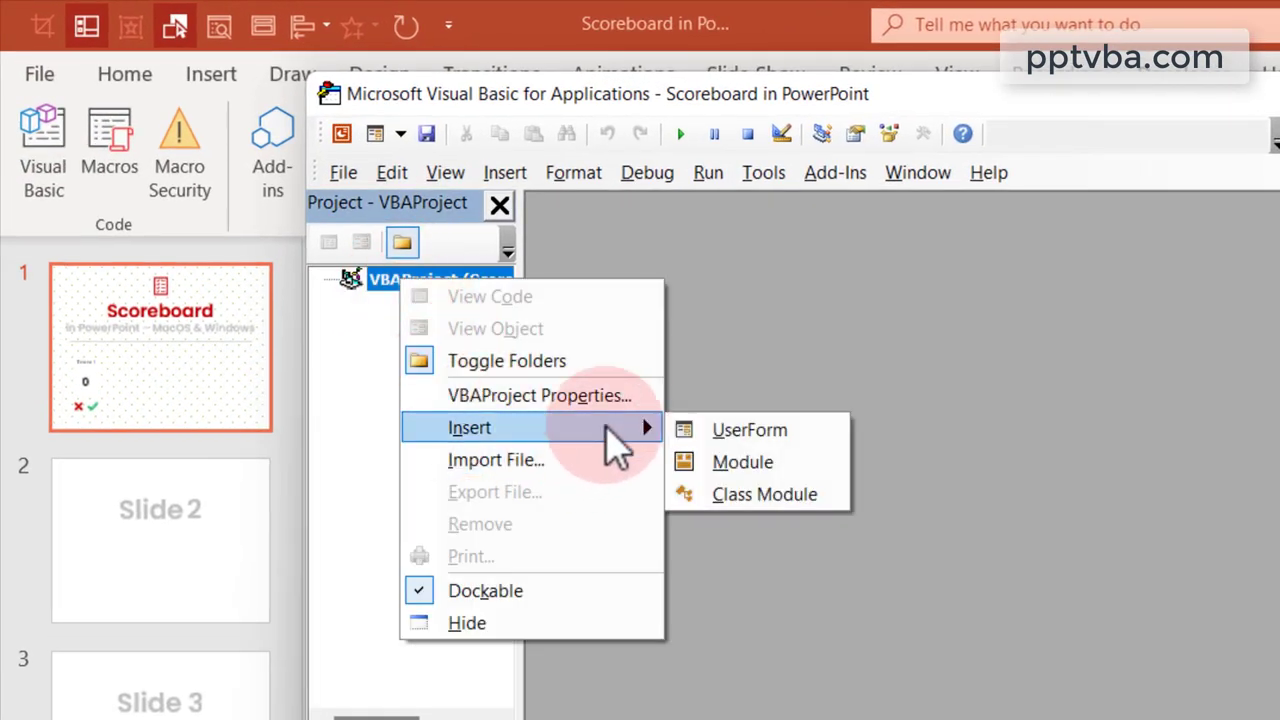
{"action": "left_click", "coordinate": [738, 462]}
{"action": "key", "text": "ctrl+v"}
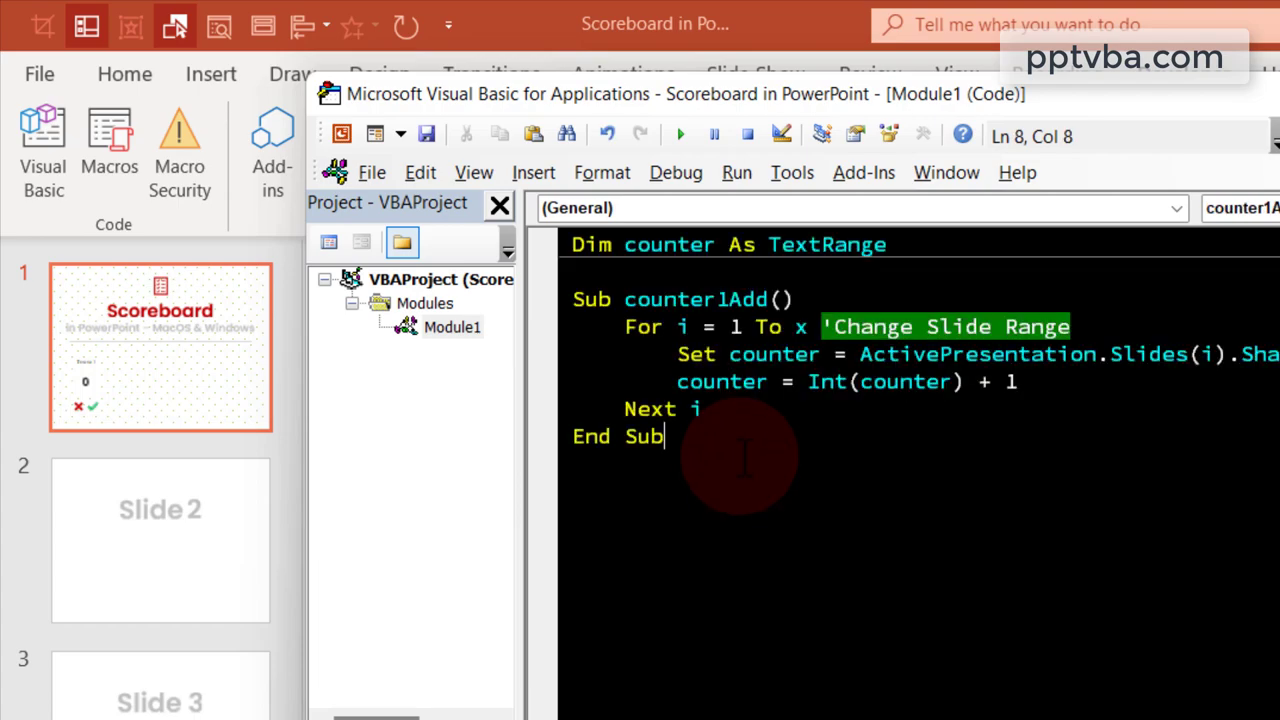
- Examine the "counter1" shape reference and the slide-range loop in the counter1Add macro
{"action": "left_click_drag", "start_coordinate": [658, 94], "coordinate": [1141, 105]}
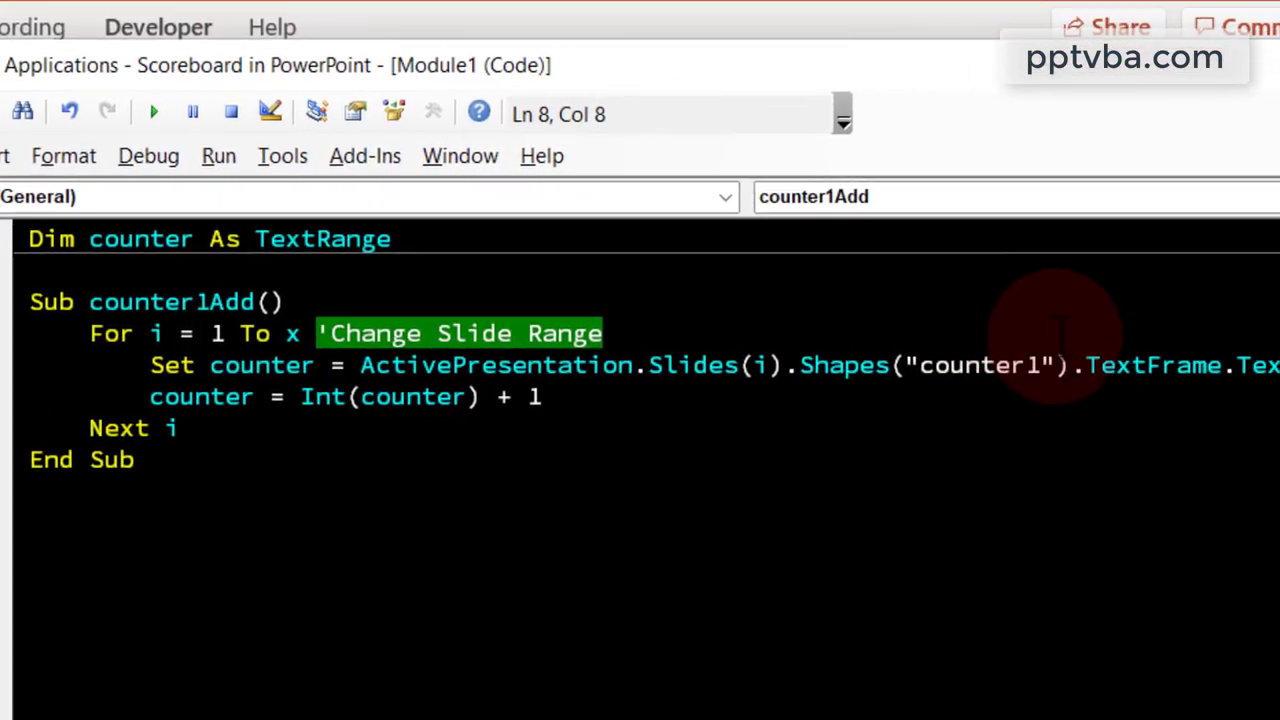
{"action": "left_click_drag", "start_coordinate": [1050, 366], "coordinate": [905, 366]}
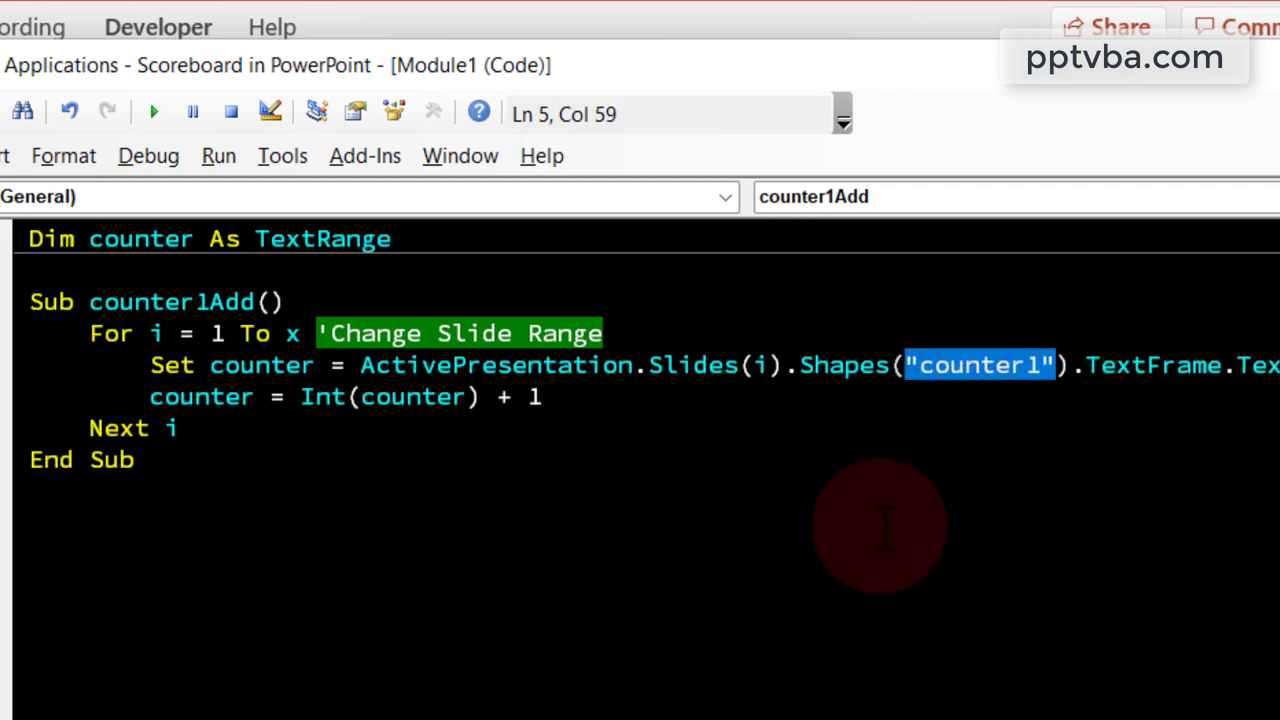
{"action": "left_click_drag", "start_coordinate": [222, 334], "coordinate": [556, 334]}
{"action": "left_click", "coordinate": [40, 333]}
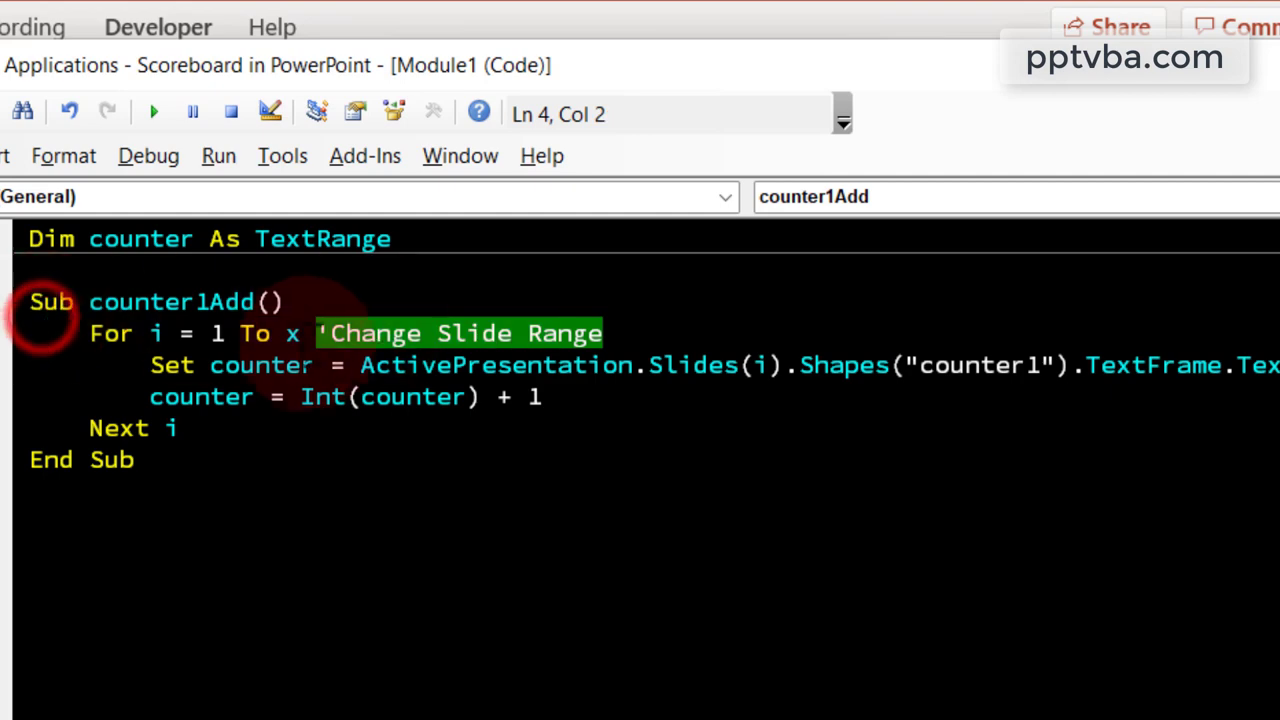
- Set the counter1Add loop to run from 1 to 1 and add a duplicate macro named counter1Sub that subtracts 1
{"action": "type", "text": "1"}
{"action": "left_click_drag", "start_coordinate": [140, 515], "coordinate": [30, 302]}
{"action": "left_click", "coordinate": [257, 510]}
{"action": "key", "text": "Return"}
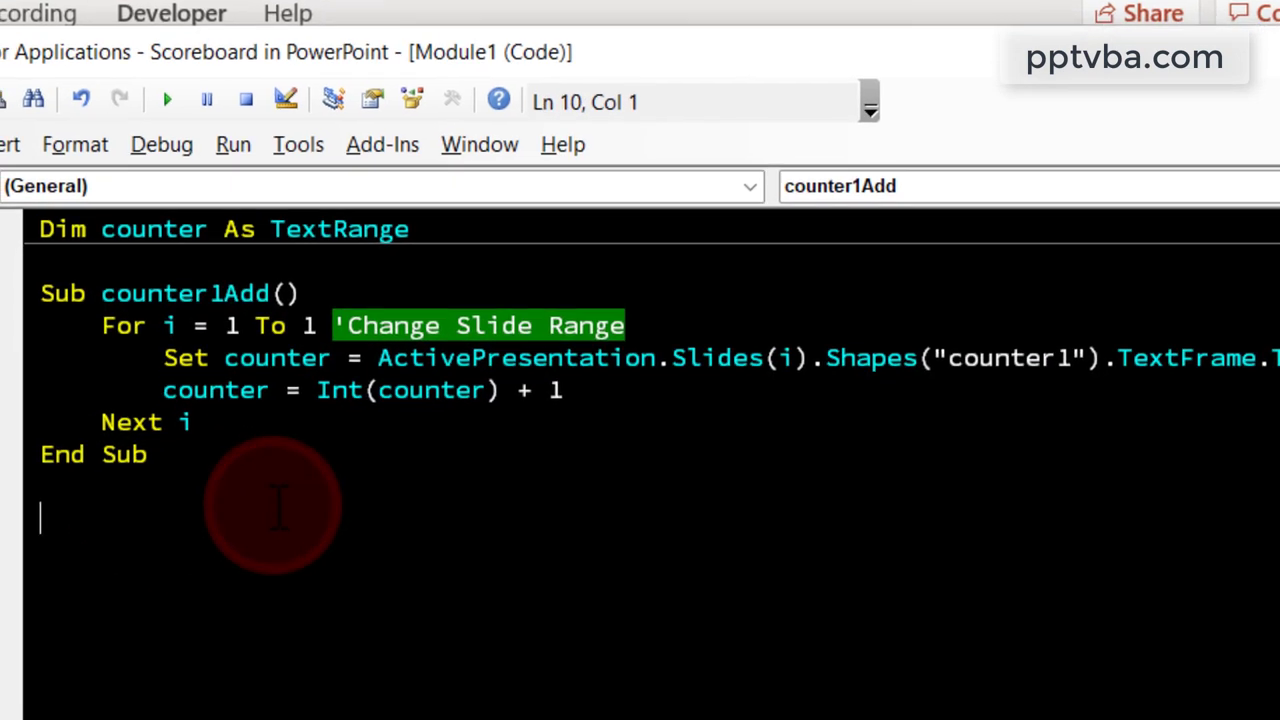
{"action": "key", "text": "ctrl+v"}
{"action": "left_click_drag", "start_coordinate": [209, 519], "coordinate": [236, 523]}
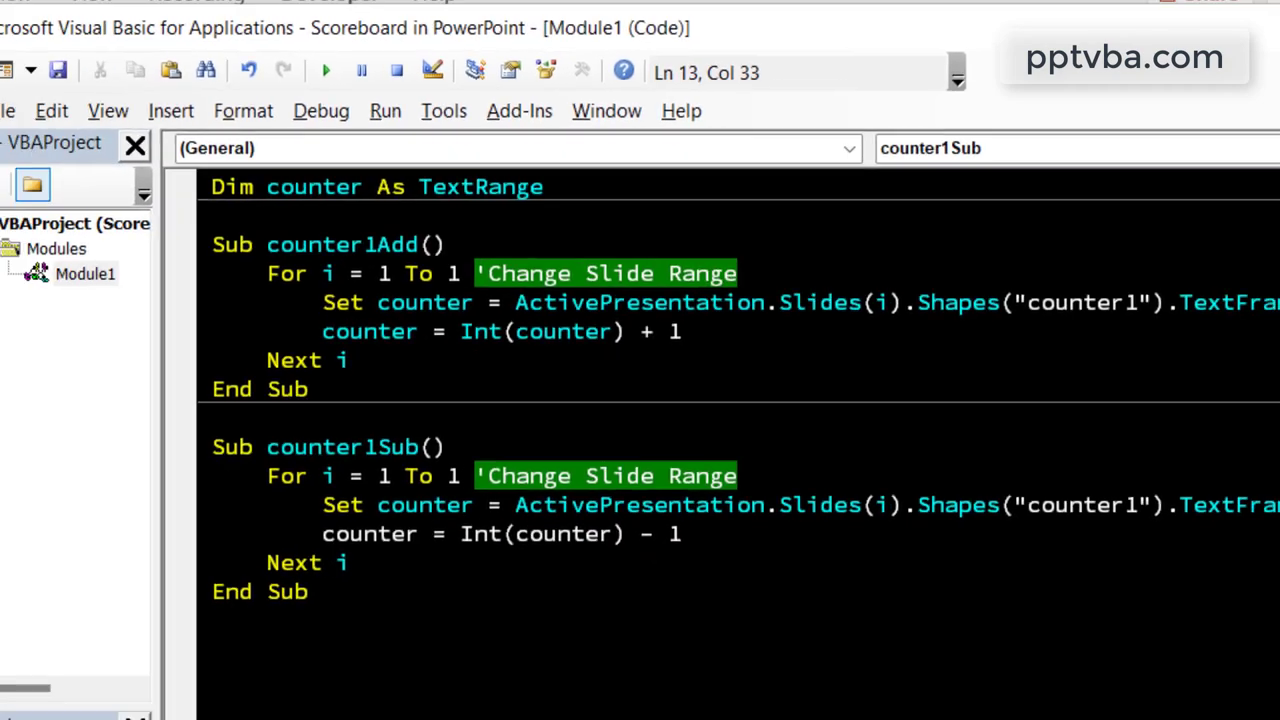
- Assign the counter1Sub macro as the click action of Team 1's red cross on slide 1
{"action": "left_click", "coordinate": [275, 406]}
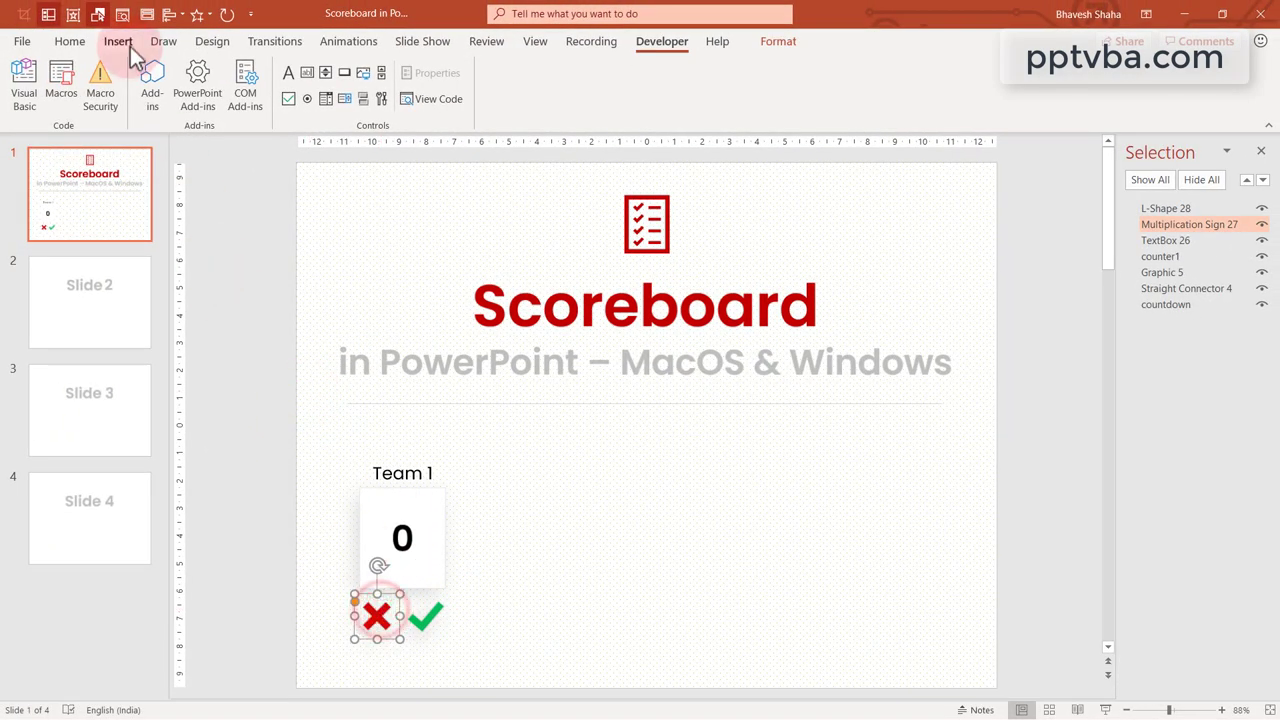
{"action": "left_click", "coordinate": [130, 47]}
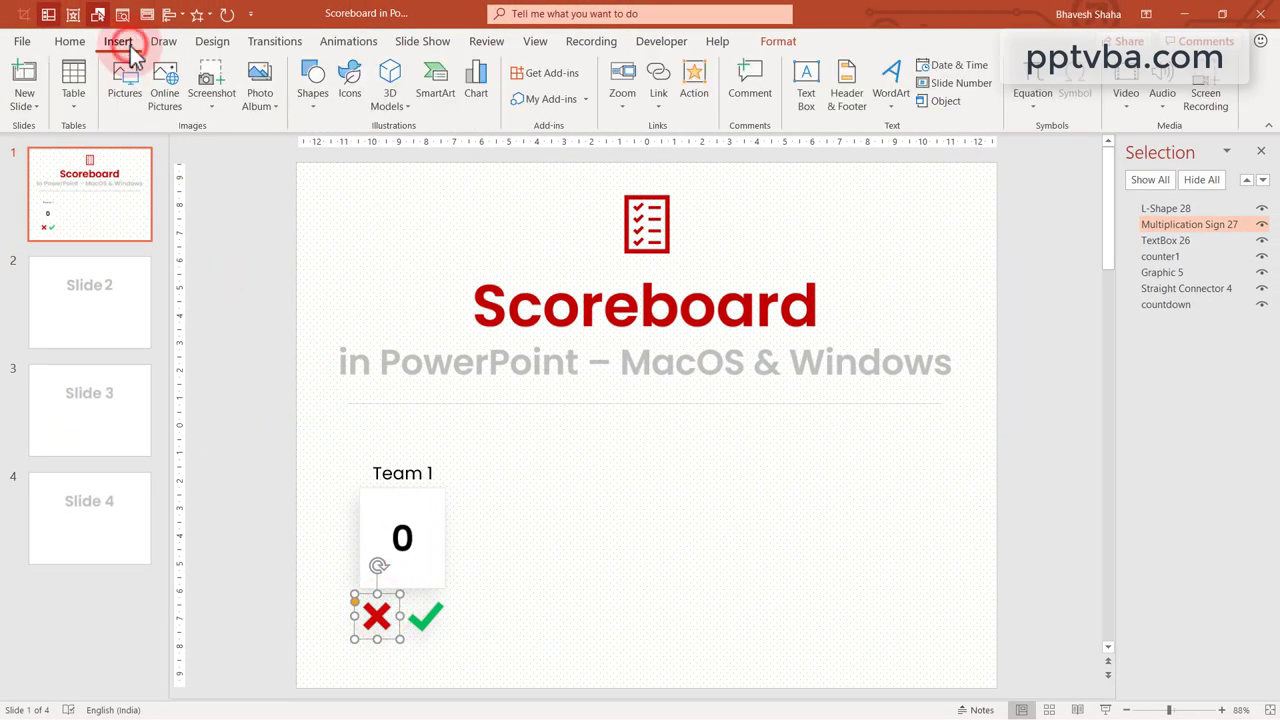
{"action": "left_click", "coordinate": [704, 82]}
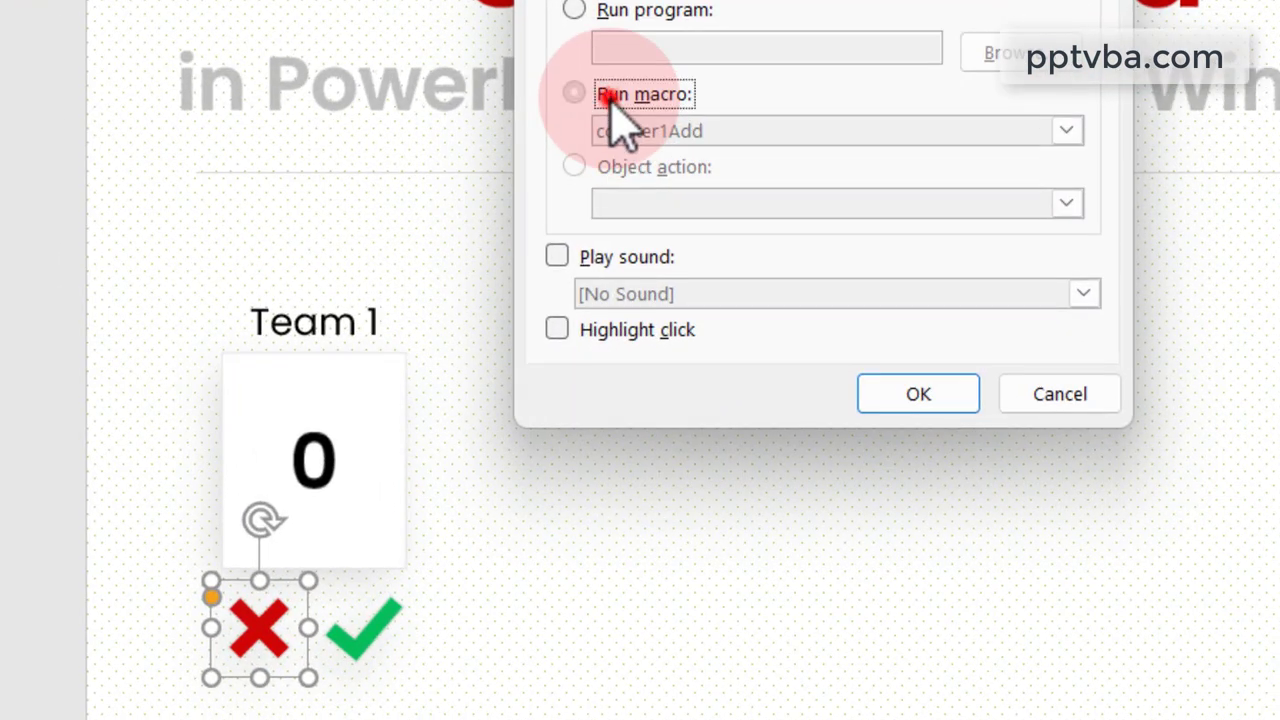
{"action": "left_click", "coordinate": [610, 97]}
{"action": "left_click", "coordinate": [630, 134]}
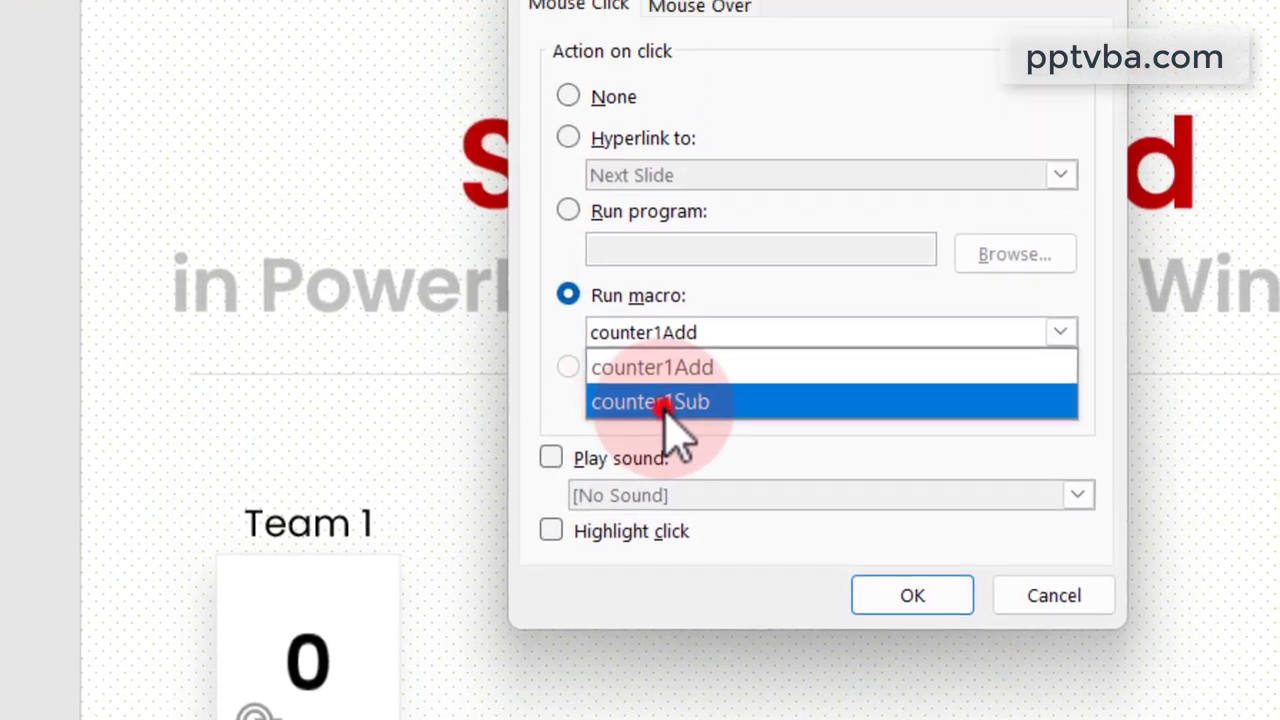
{"action": "left_click", "coordinate": [640, 210]}
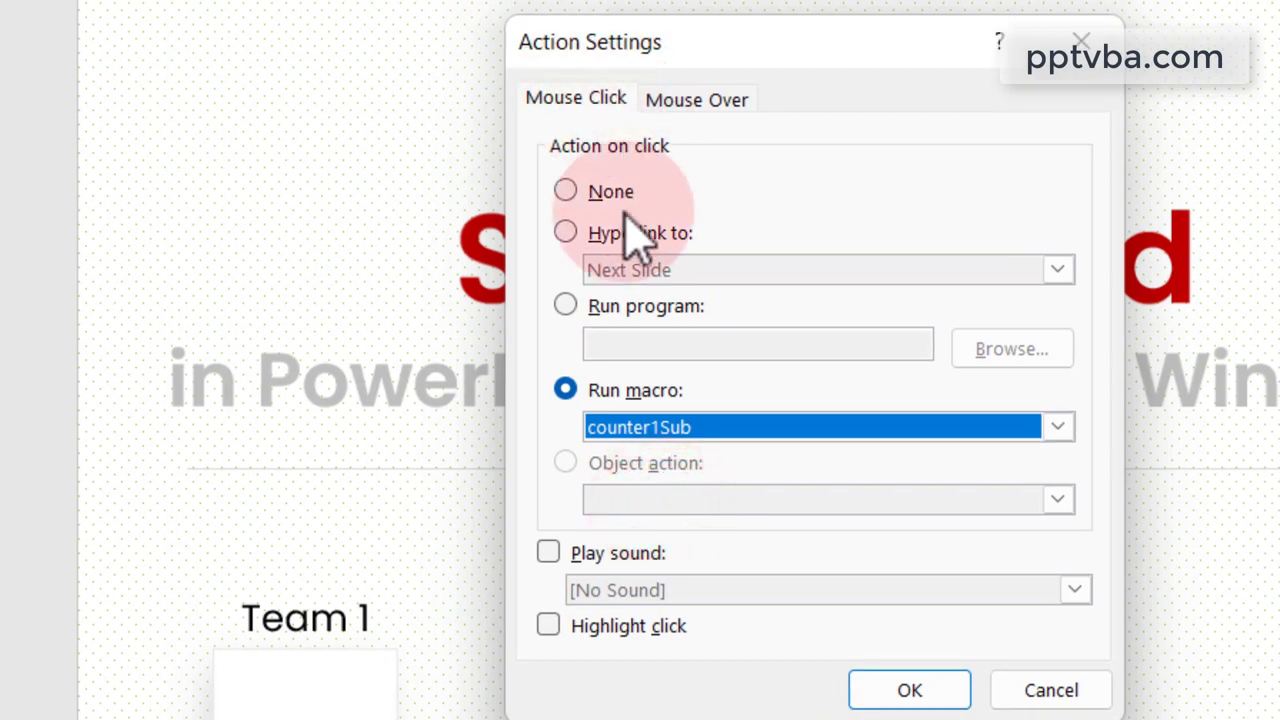
{"action": "left_click", "coordinate": [900, 688]}
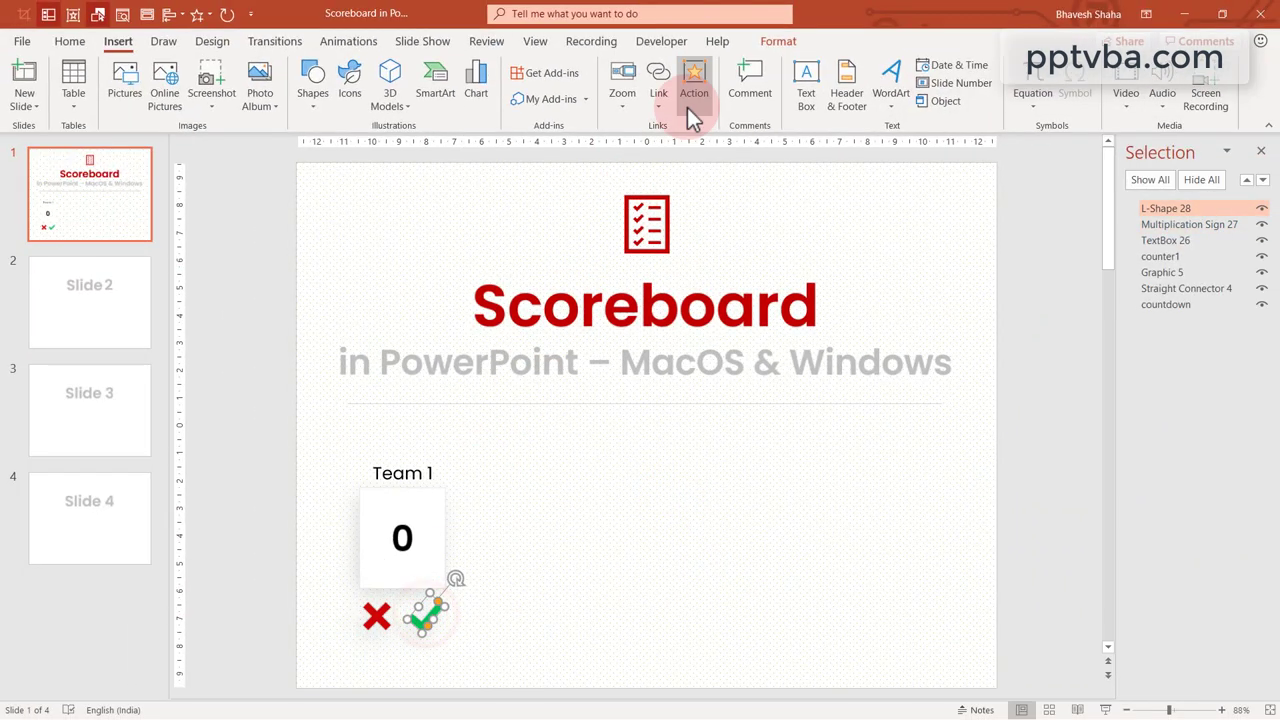
- Assign the counter1Add macro as the click action of Team 1's green check mark
{"action": "left_click", "coordinate": [690, 95]}
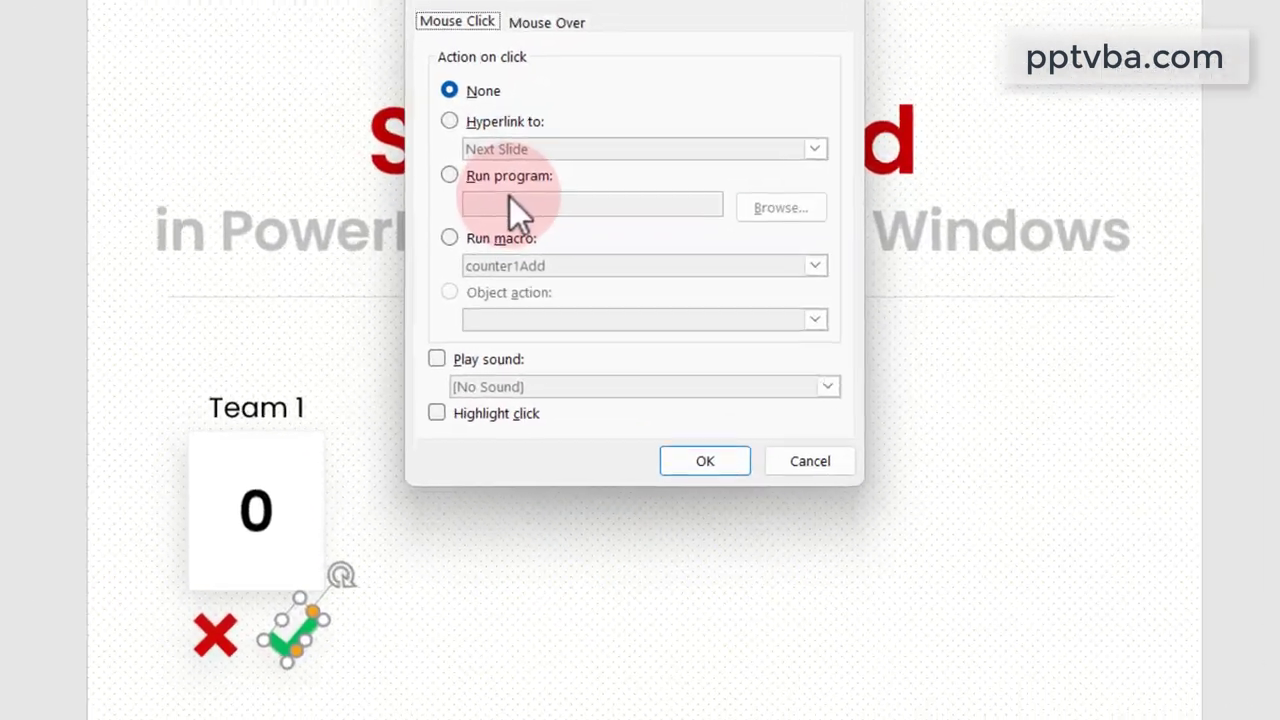
{"action": "left_click", "coordinate": [556, 360]}
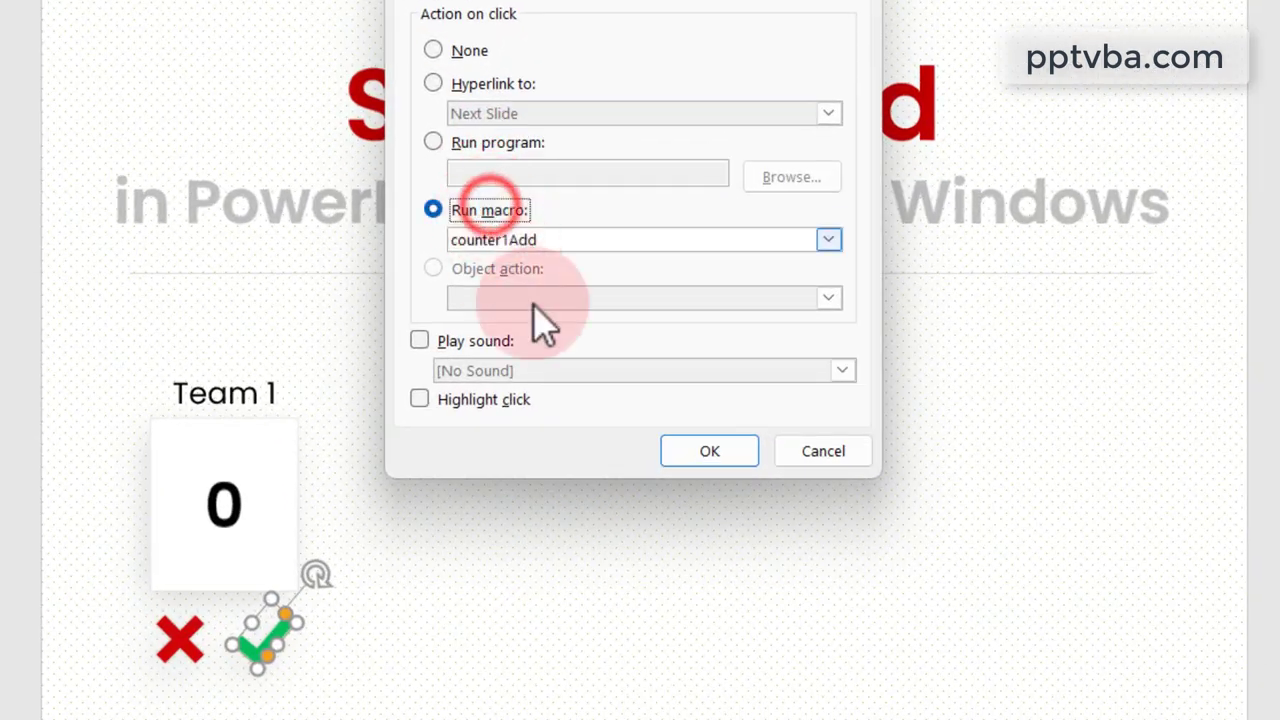
{"action": "left_click", "coordinate": [700, 455]}
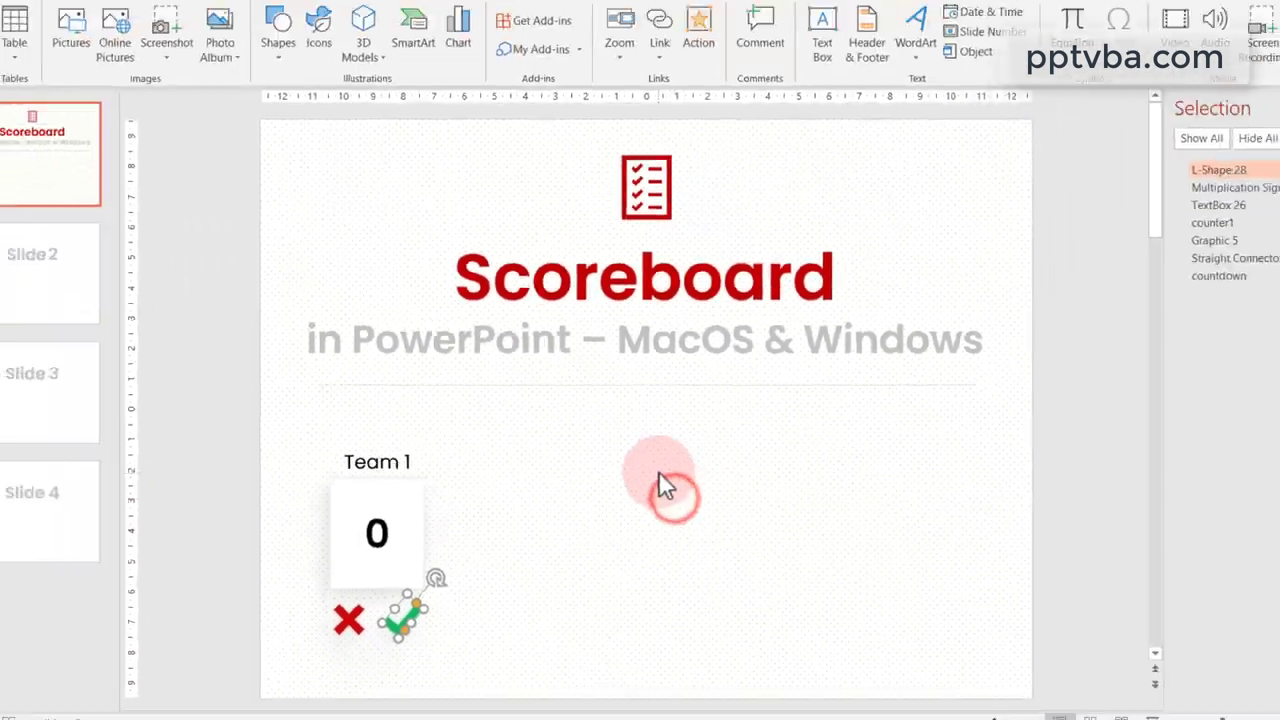
{"action": "left_click", "coordinate": [659, 474]}
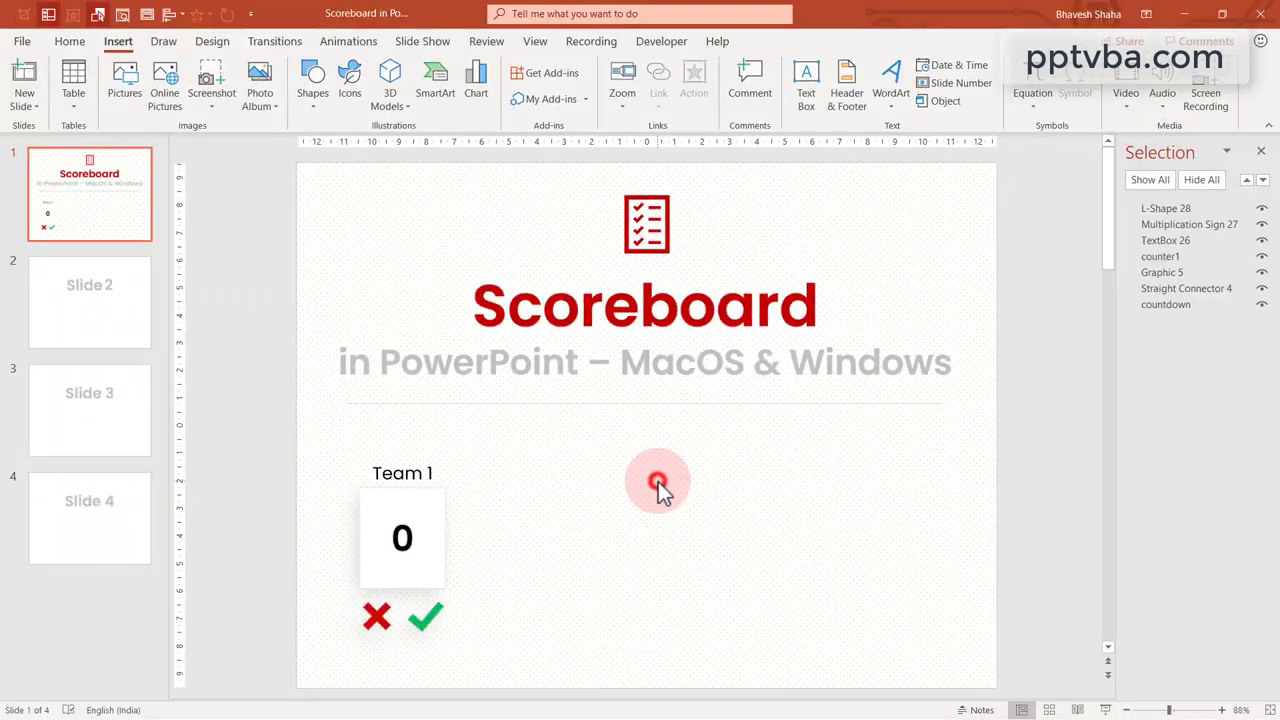
- Duplicate the Team 1 label, counter, cross and check mark horizontally beside the original and retitle the copy Team 2
{"action": "left_click_drag", "start_coordinate": [297, 433], "coordinate": [489, 670]}
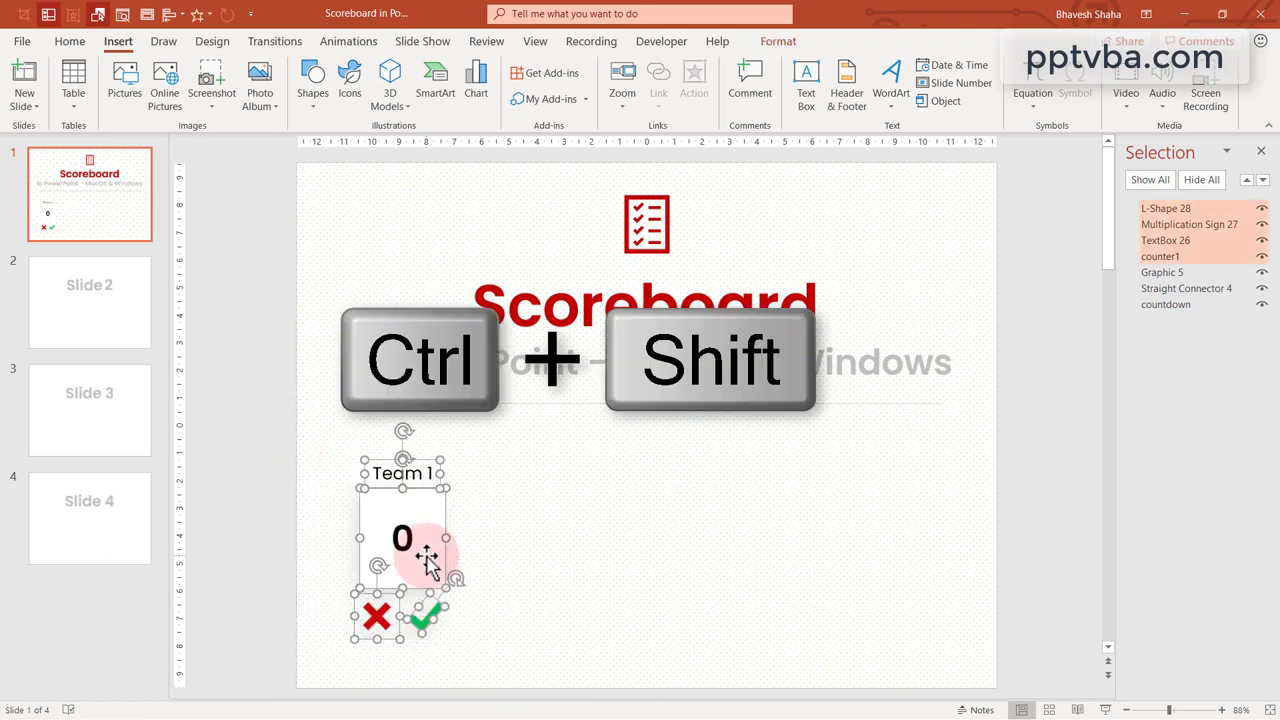
{"action": "left_click_drag", "start_coordinate": [427, 563], "coordinate": [612, 566]}
{"action": "left_click", "coordinate": [652, 487]}
{"action": "left_click", "coordinate": [616, 476]}
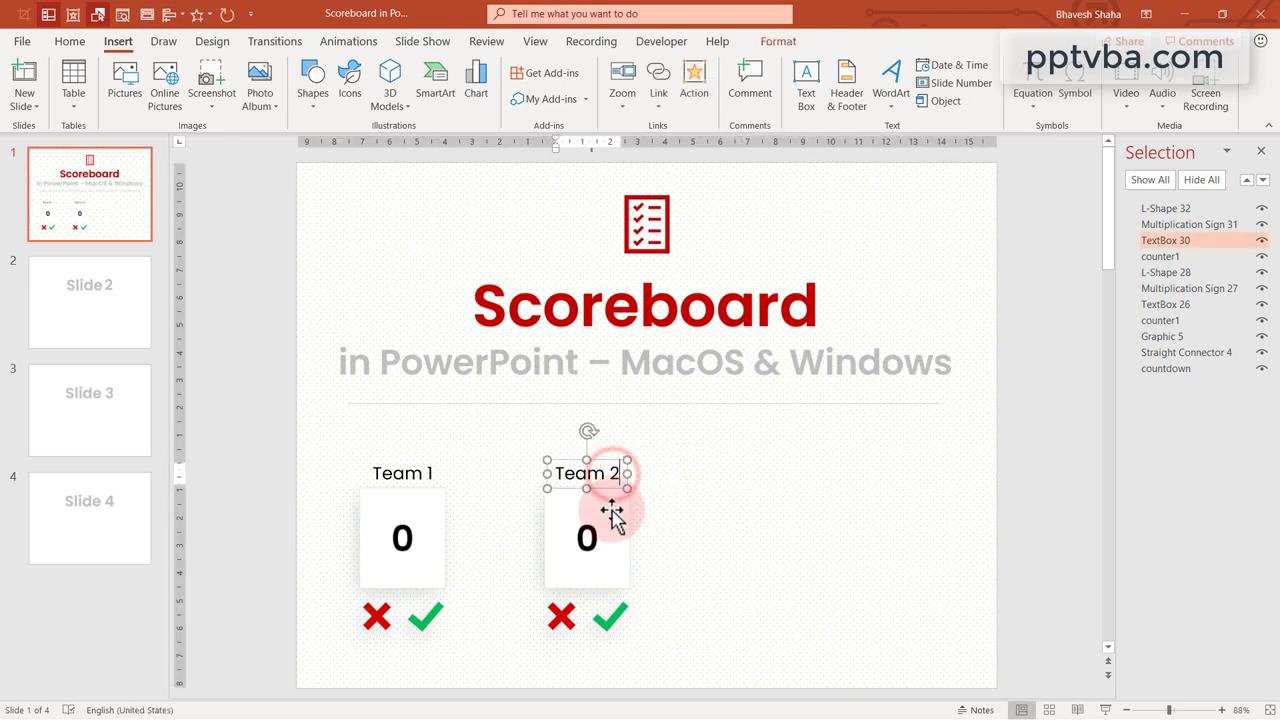
- Rename the Team 2 score box's shape to counter2
{"action": "left_click", "coordinate": [611, 518]}
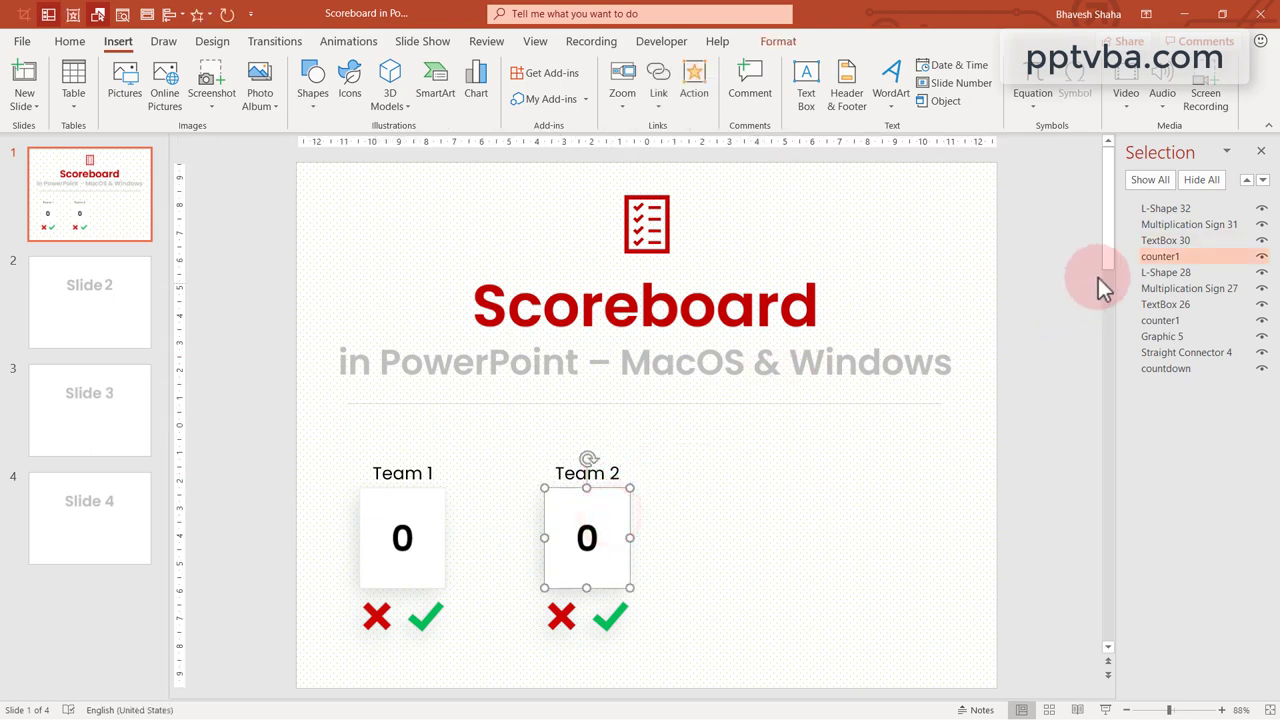
{"action": "double_click", "coordinate": [1178, 256]}
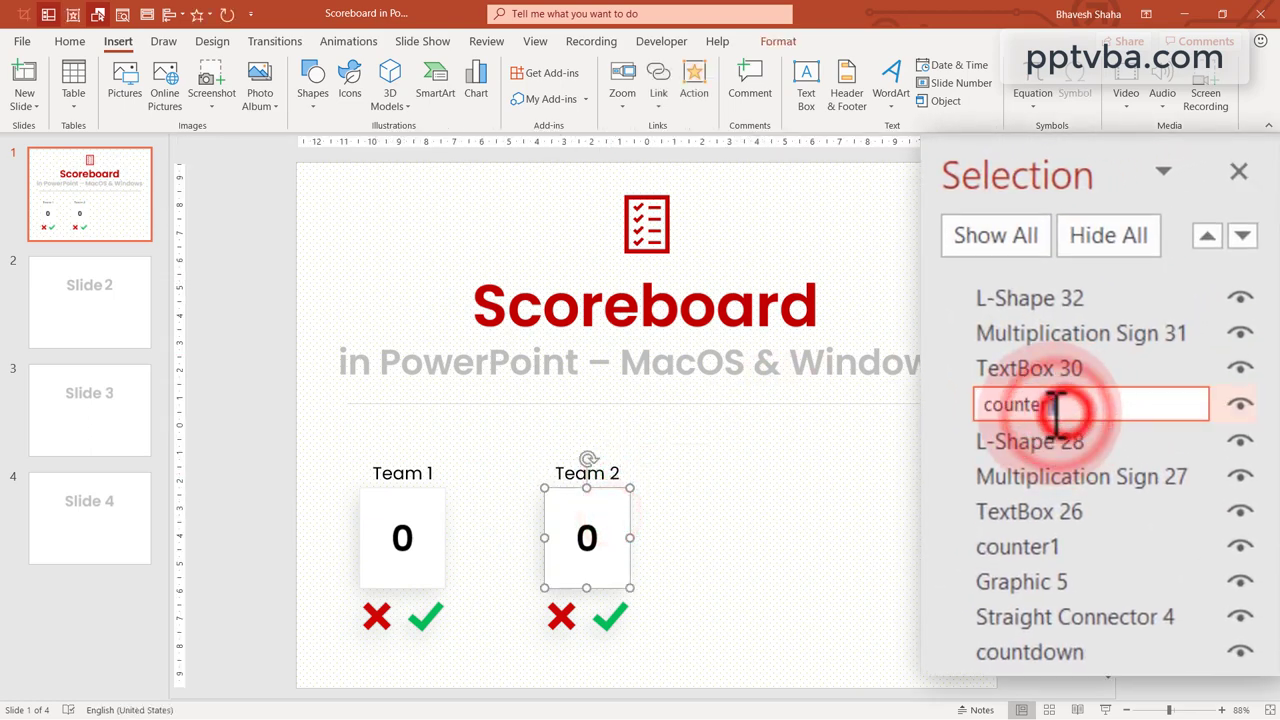
{"action": "key", "text": "BackSpace"}
{"action": "type", "text": "2"}
{"action": "left_click", "coordinate": [858, 474]}
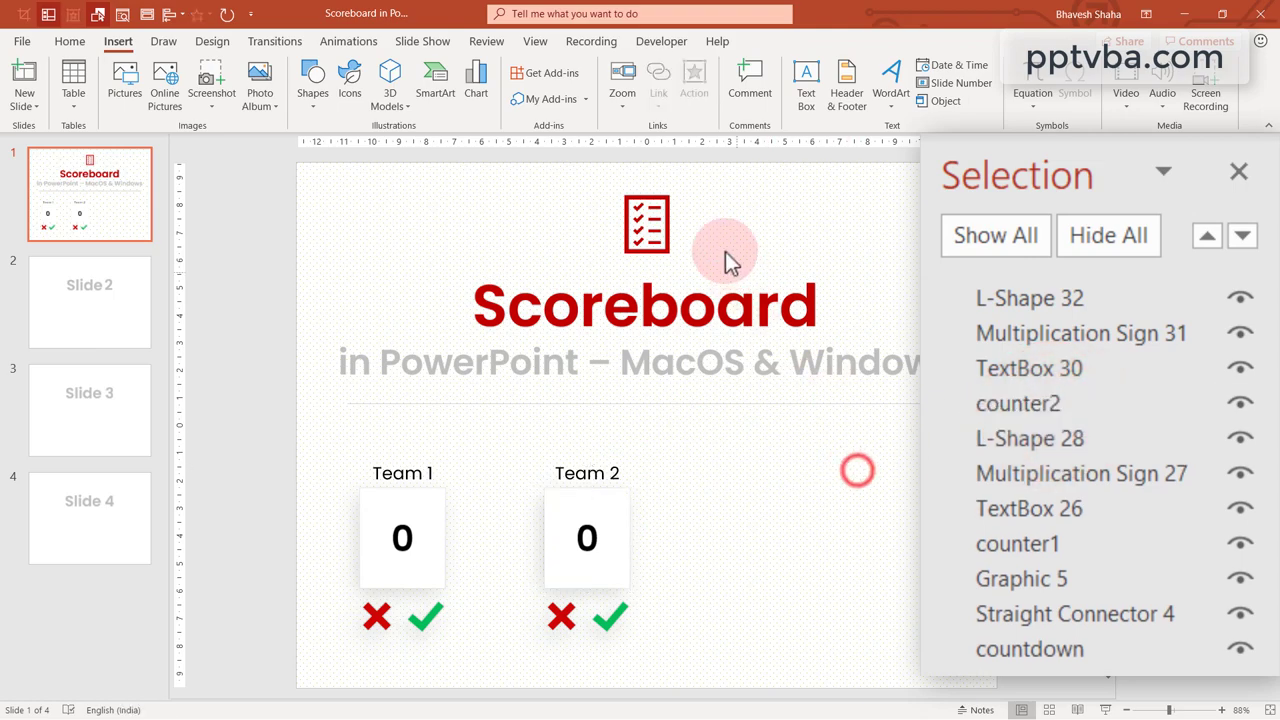
- In the VBA module, duplicate the counter1Add and counter1Sub macros below the existing code
{"action": "left_click", "coordinate": [648, 45]}
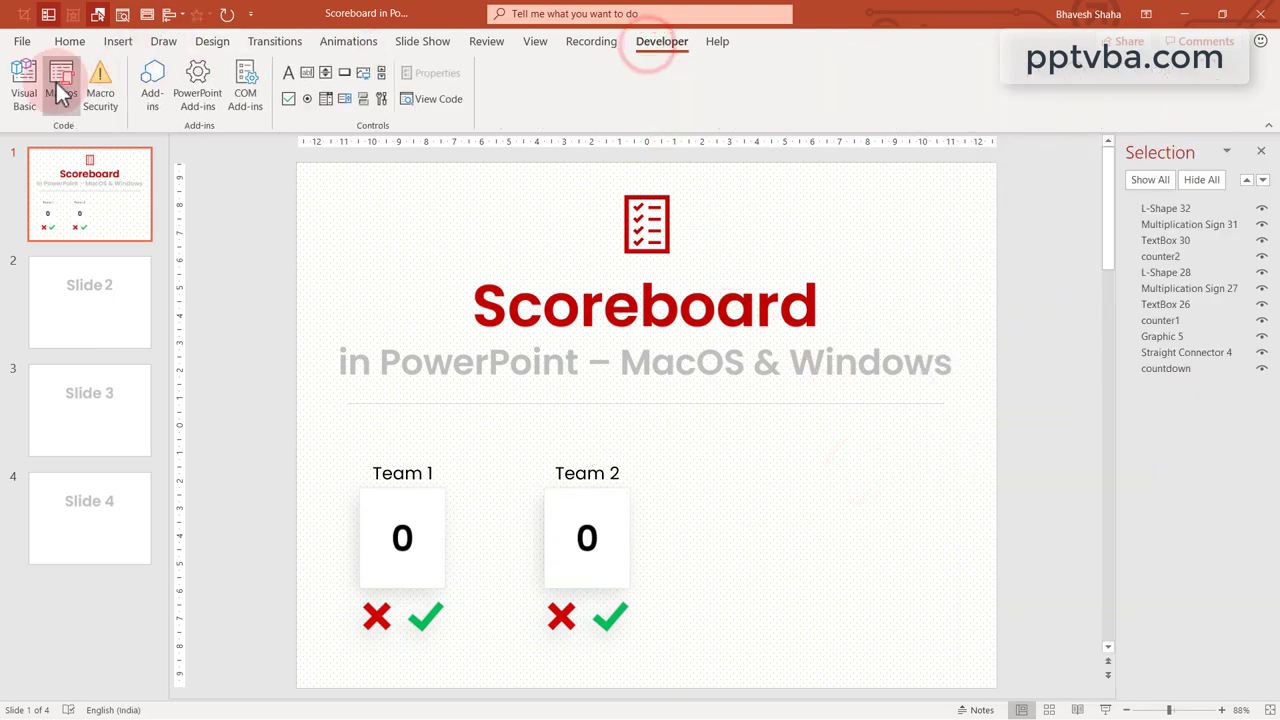
{"action": "left_click", "coordinate": [27, 97]}
{"action": "left_click", "coordinate": [632, 350]}
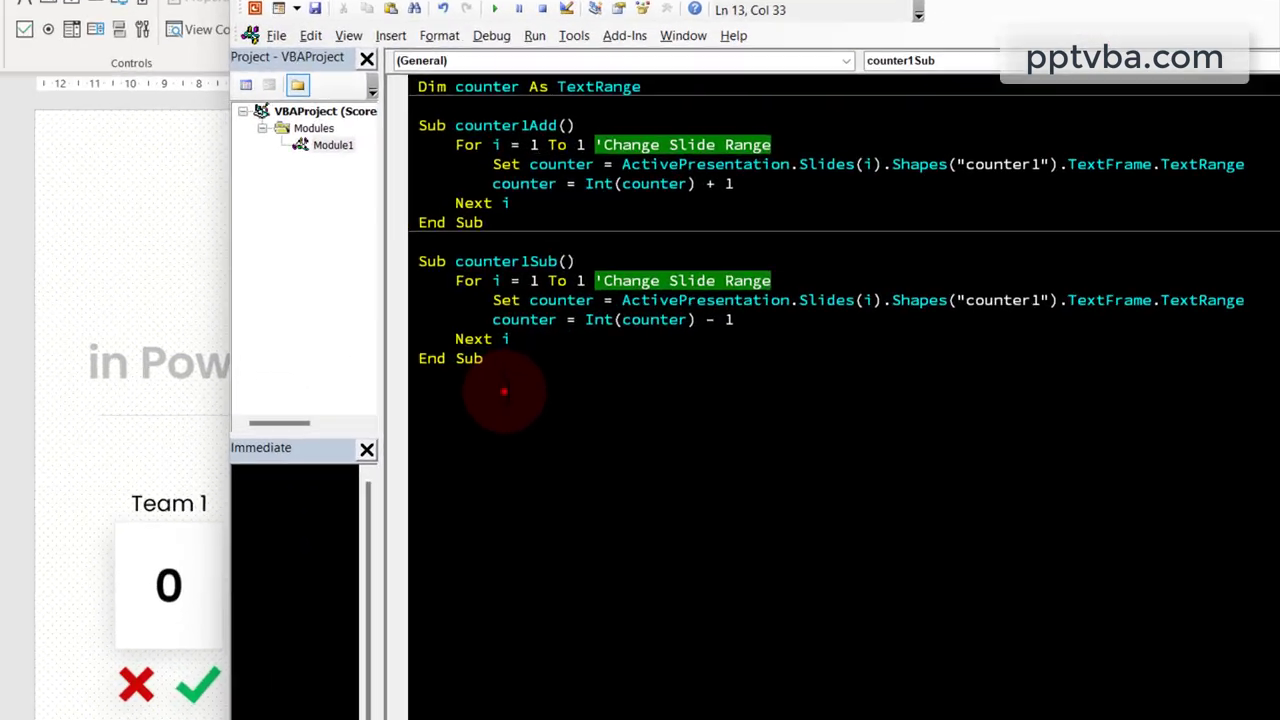
{"action": "key", "text": "ctrl+a"}
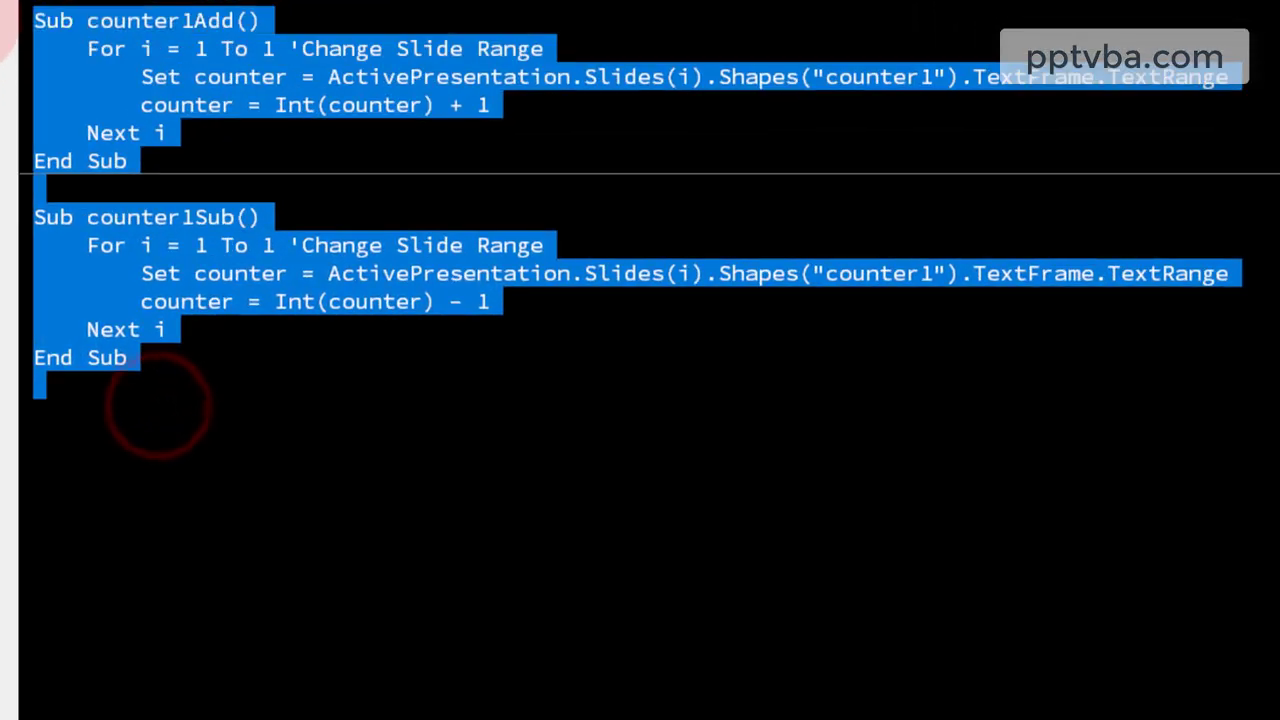
{"action": "key", "text": "ctrl+c"}
{"action": "left_click", "coordinate": [203, 432]}
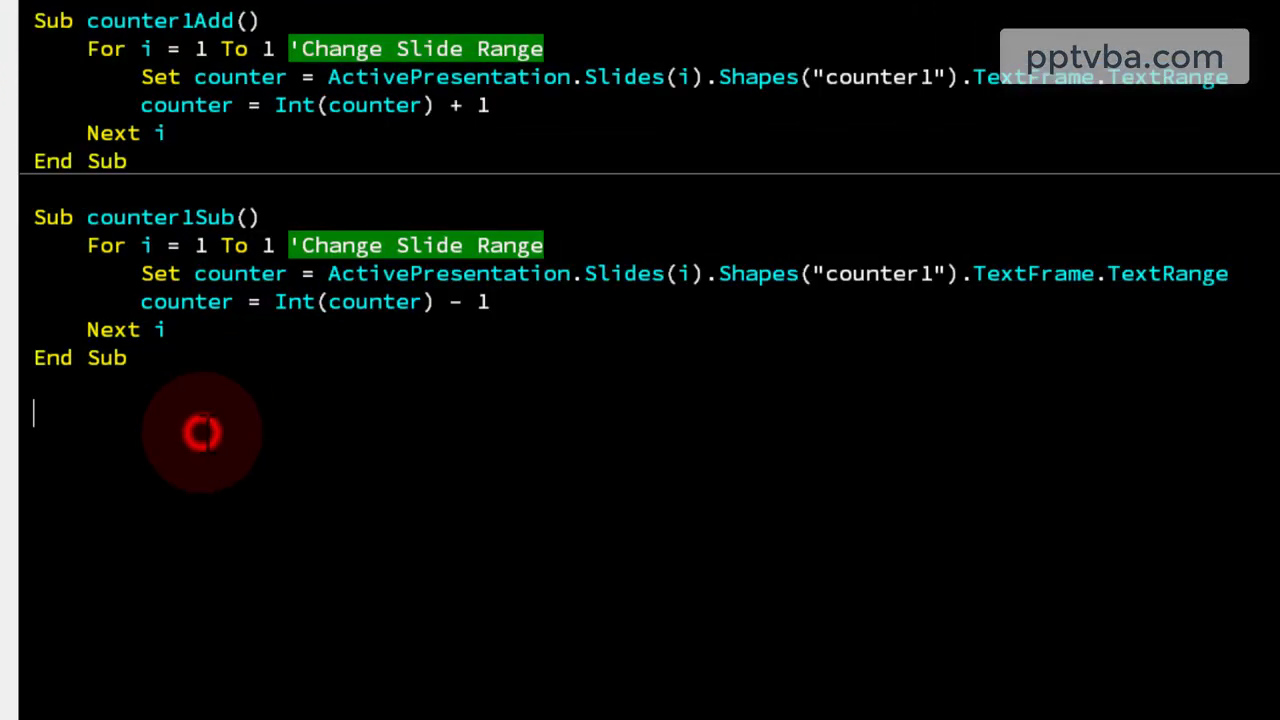
{"action": "key", "text": "ctrl+v"}
- Rename the duplicated macros counter2Add and counter2Sub and point both to the "counter2" shape
{"action": "left_click_drag", "start_coordinate": [181, 413], "coordinate": [193, 413]}
{"action": "type", "text": "2"}
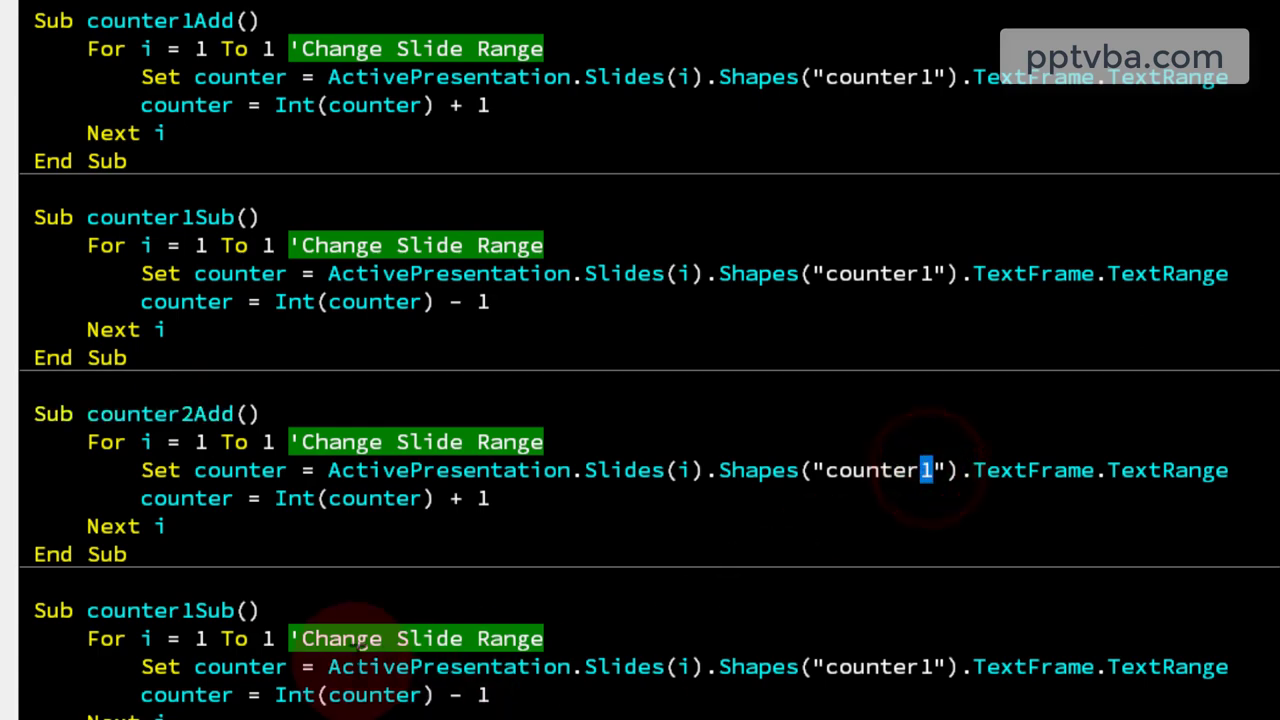
{"action": "type", "text": "2"}
{"action": "left_click_drag", "start_coordinate": [181, 610], "coordinate": [193, 610]}
{"action": "type", "text": "2"}
{"action": "left_click", "coordinate": [948, 667]}
{"action": "type", "text": "2"}
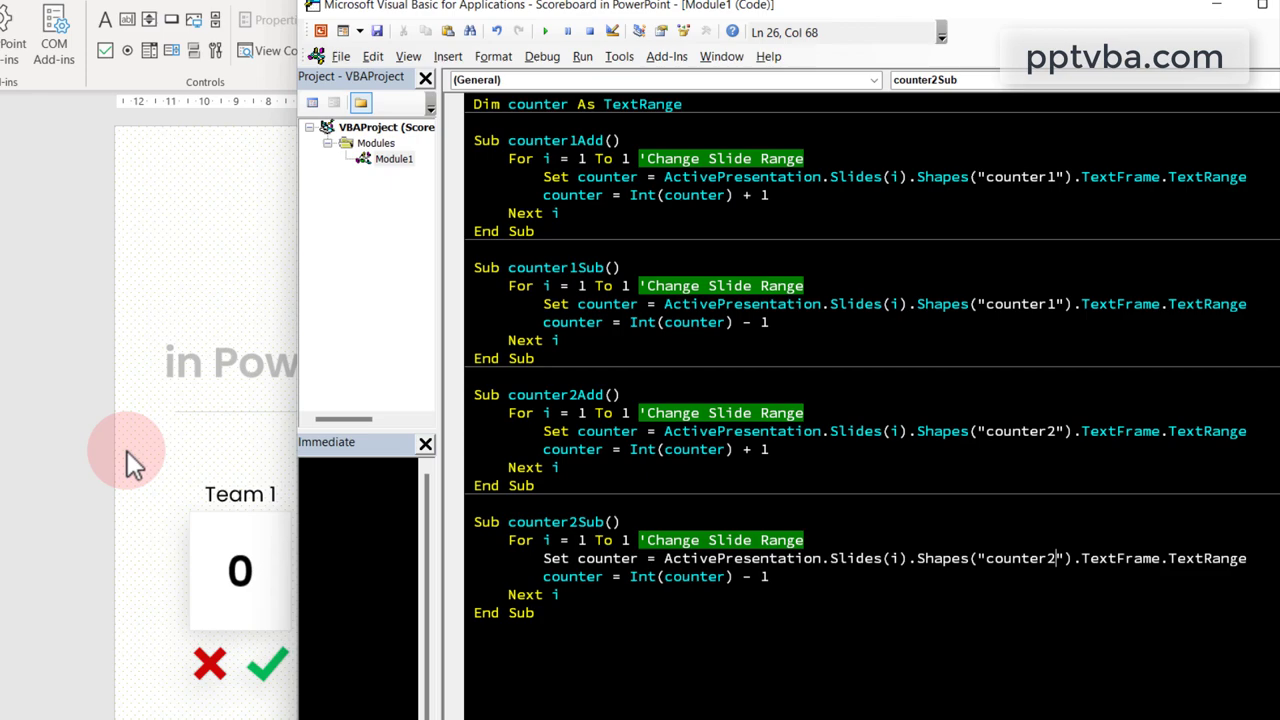
- Assign the counter2Sub macro as the click action of Team 2's red cross on slide 1
{"action": "left_click", "coordinate": [307, 440]}
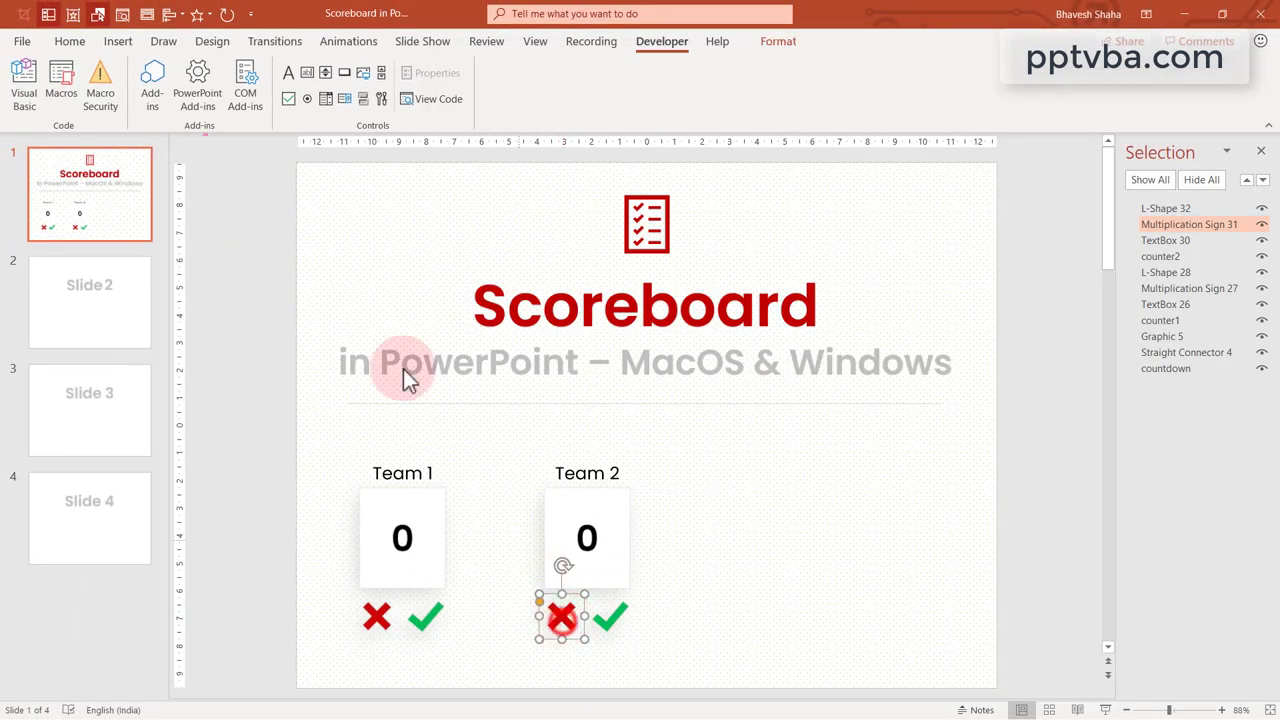
{"action": "left_click", "coordinate": [115, 40]}
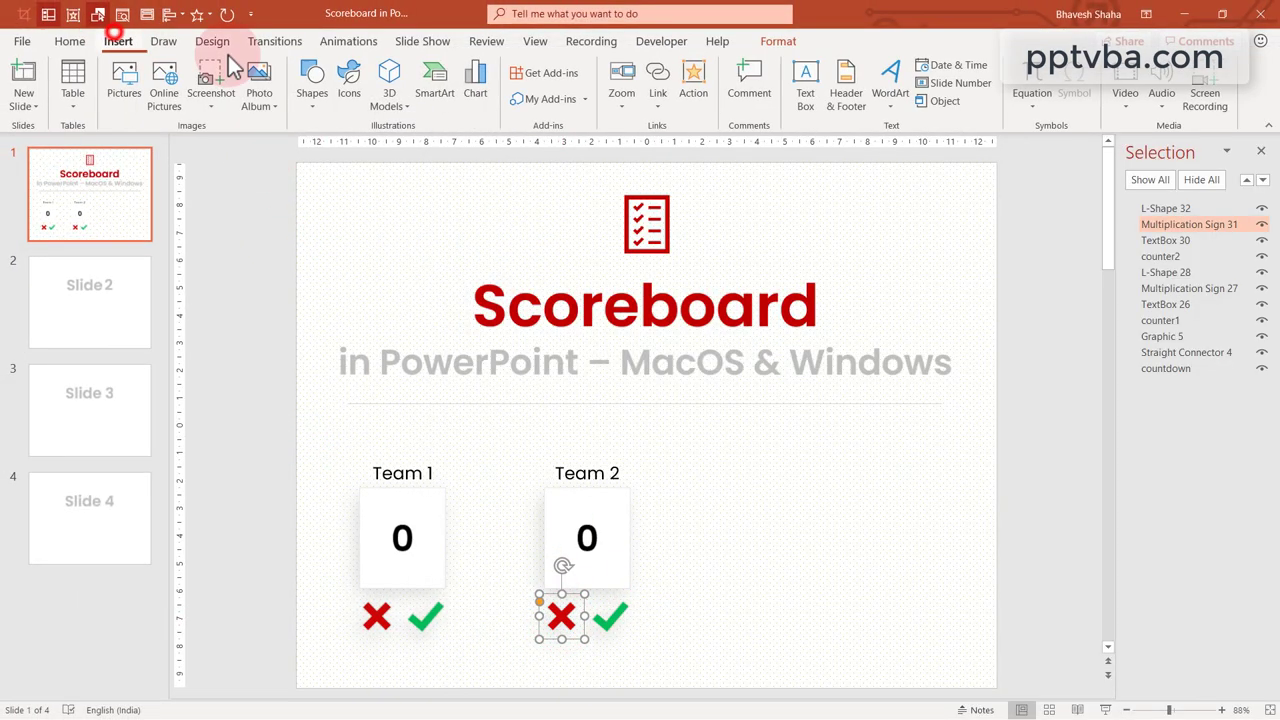
{"action": "left_click", "coordinate": [697, 76]}
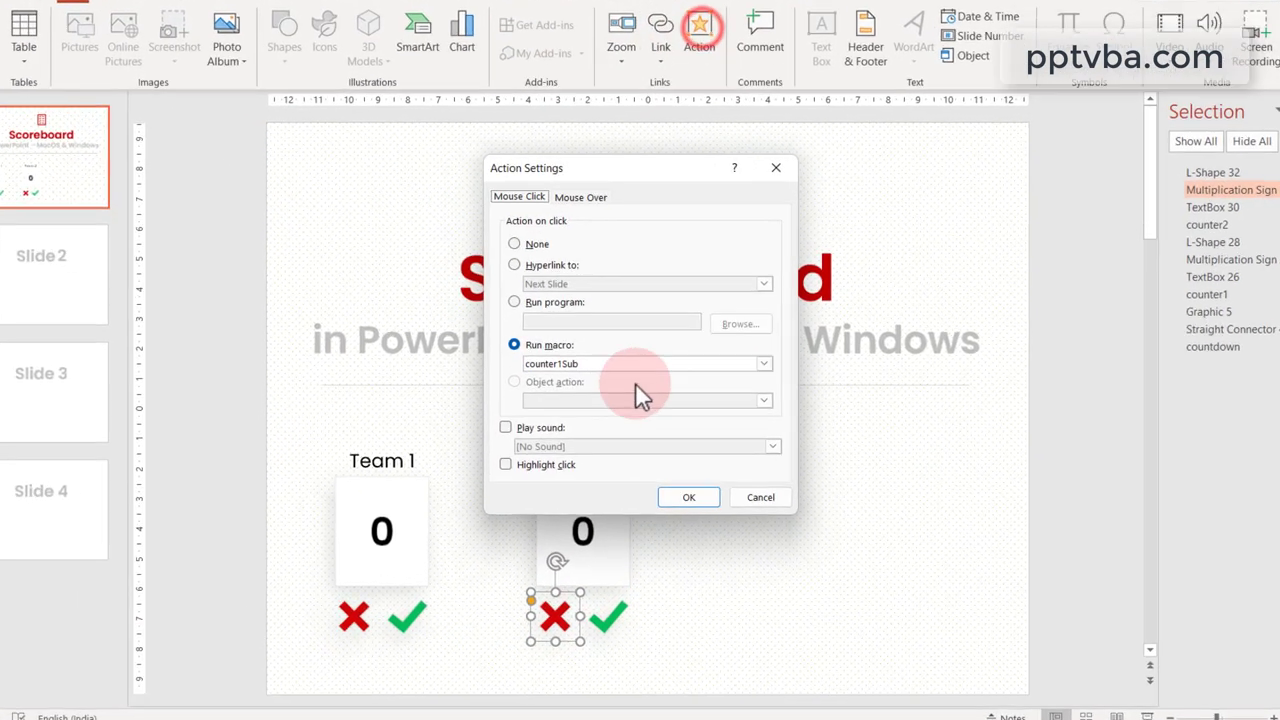
{"action": "left_click", "coordinate": [604, 364]}
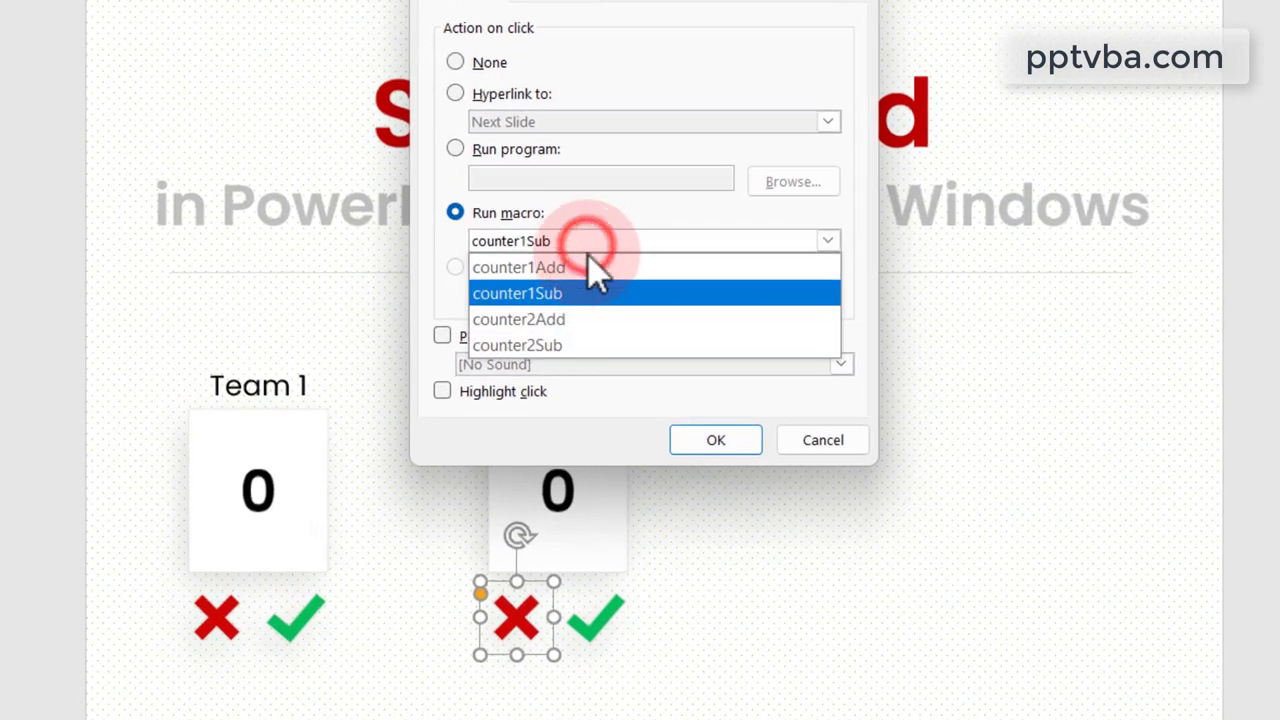
{"action": "left_click", "coordinate": [600, 432]}
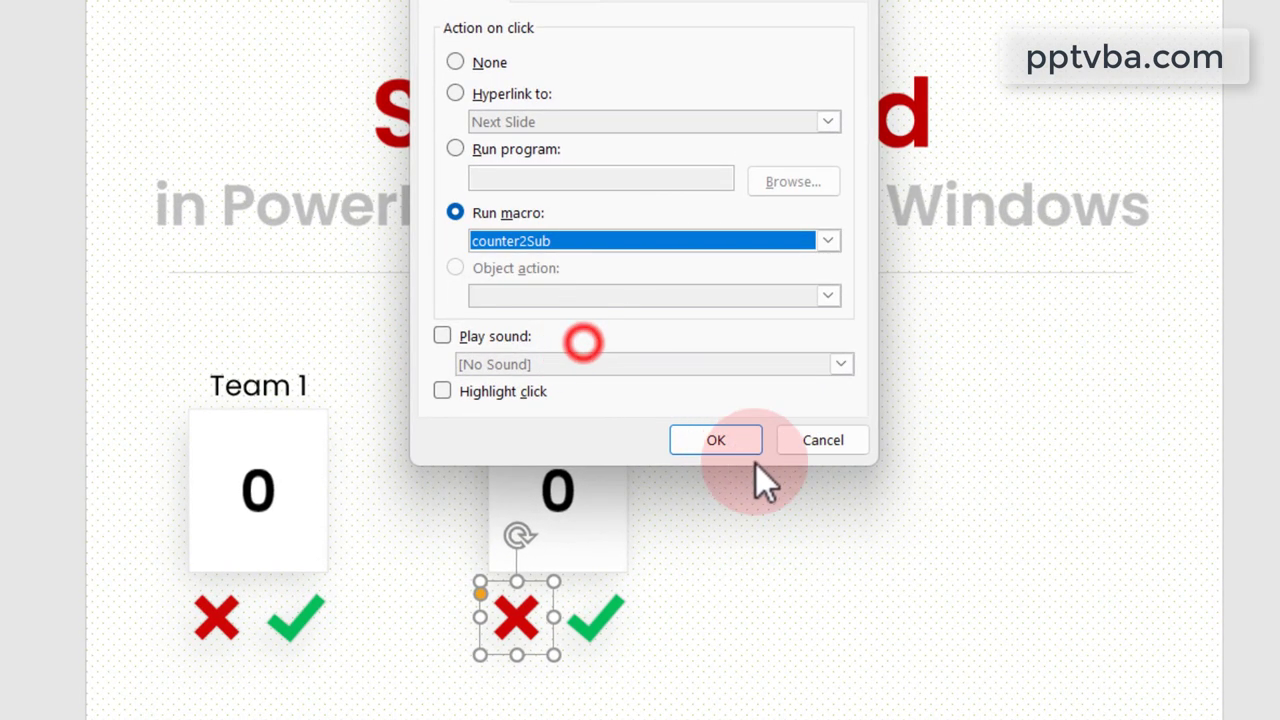
{"action": "left_click", "coordinate": [718, 444]}
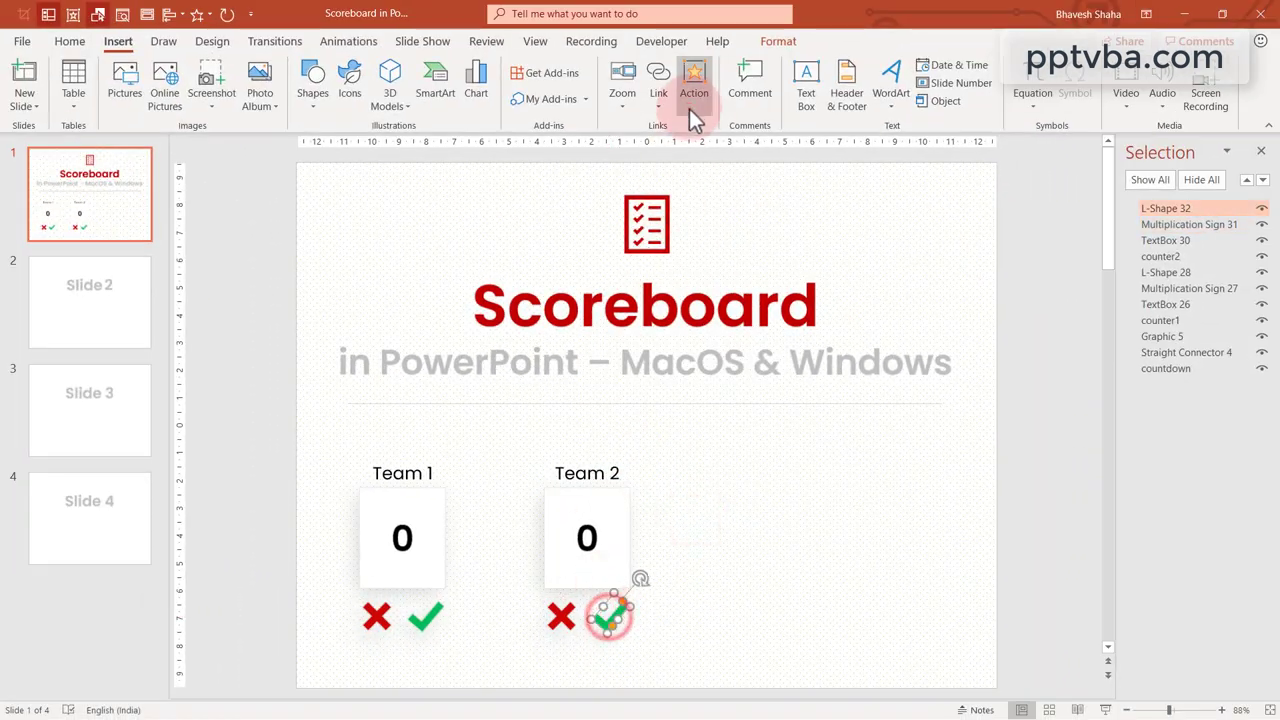
- Assign the counter2Add macro as the click action of Team 2's green check mark
{"action": "left_click", "coordinate": [690, 106]}
{"action": "left_click", "coordinate": [600, 368]}
{"action": "left_click", "coordinate": [590, 378]}
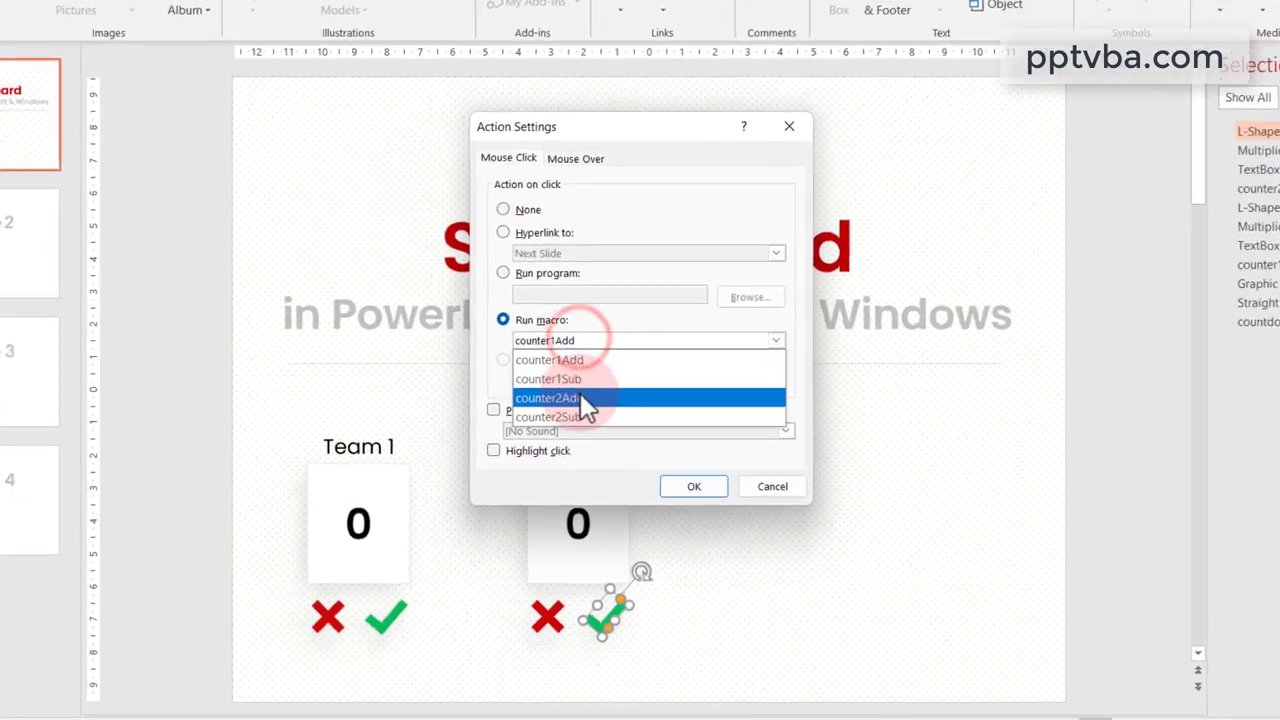
{"action": "left_click", "coordinate": [580, 398]}
{"action": "left_click", "coordinate": [710, 488]}
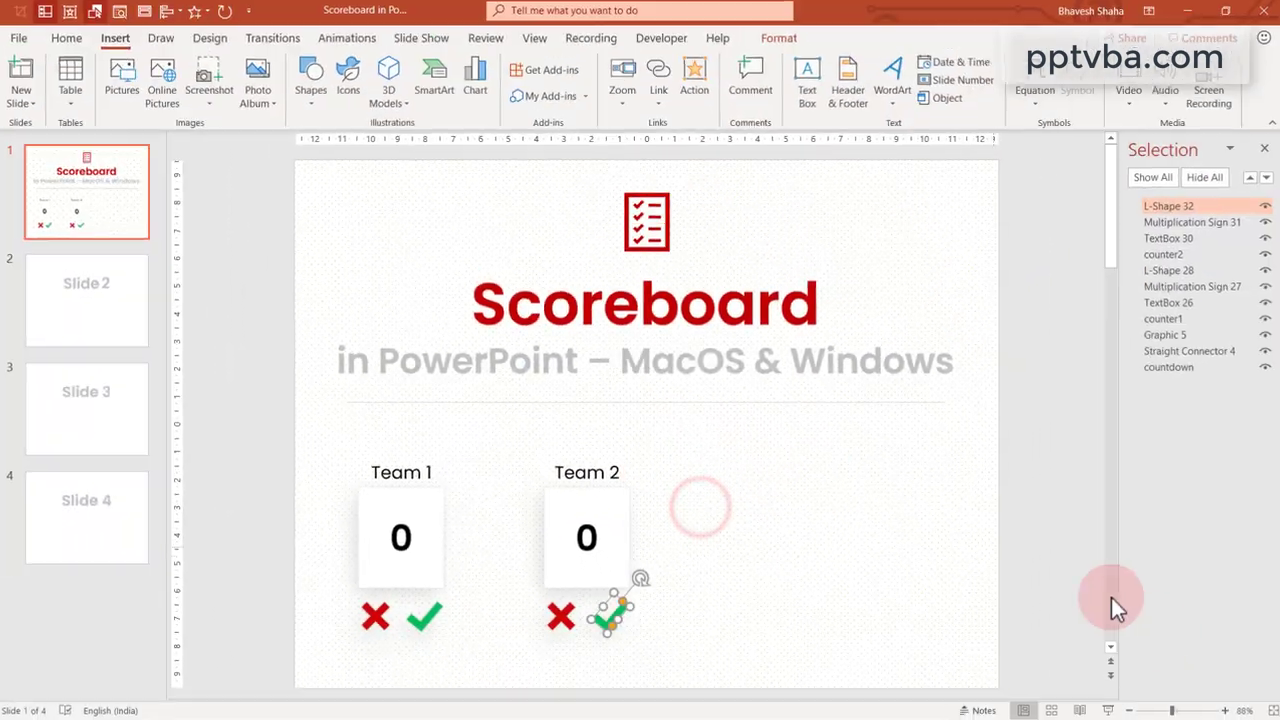
{"action": "left_click", "coordinate": [270, 619]}
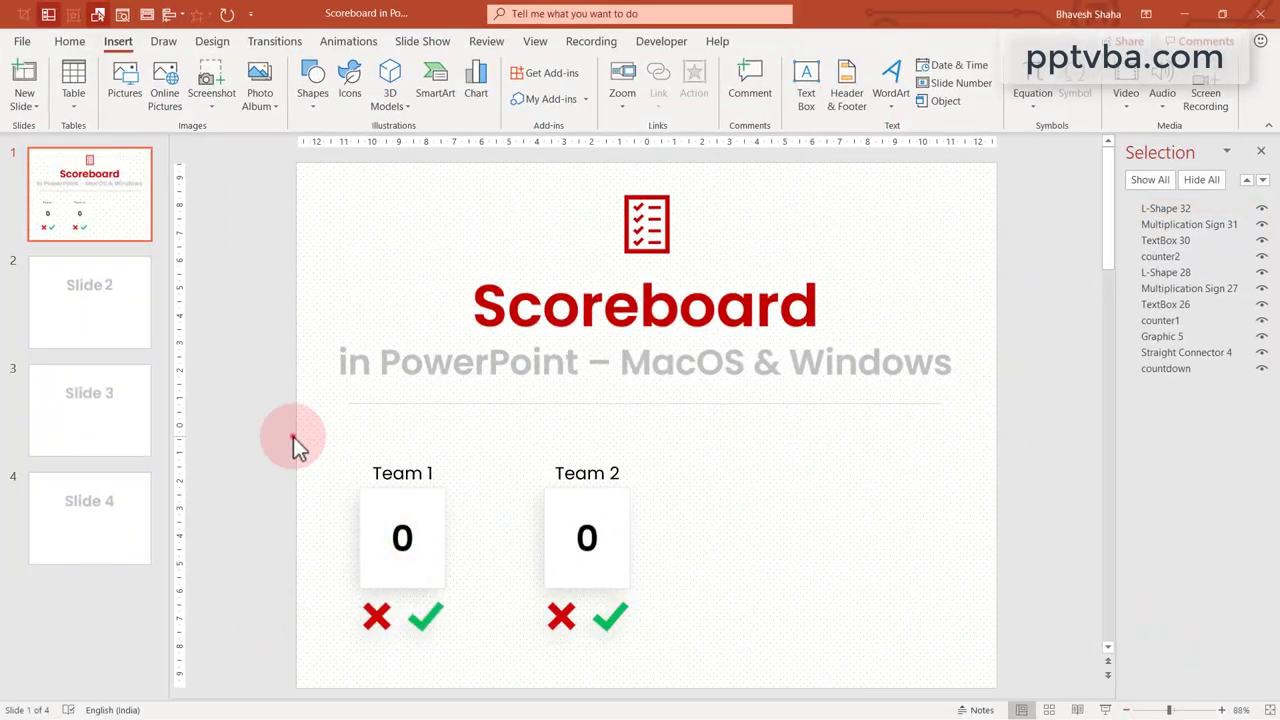
- Copy both teams' labels, counters, crosses and check marks from slide 1 onto slides 2, 3 and 4
{"action": "left_click_drag", "start_coordinate": [323, 476], "coordinate": [668, 696]}
{"action": "key", "text": "ctrl+c"}
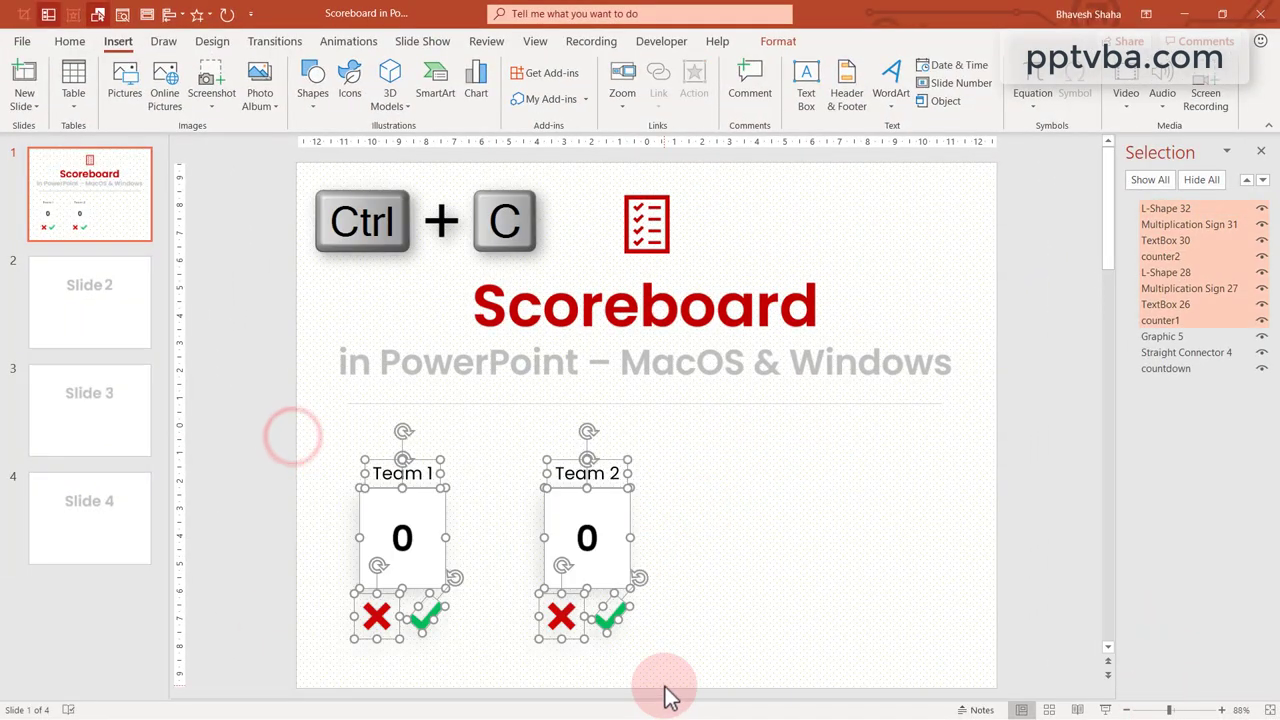
{"action": "left_click", "coordinate": [67, 309]}
{"action": "key", "text": "ctrl+v"}
{"action": "left_click", "coordinate": [85, 393]}
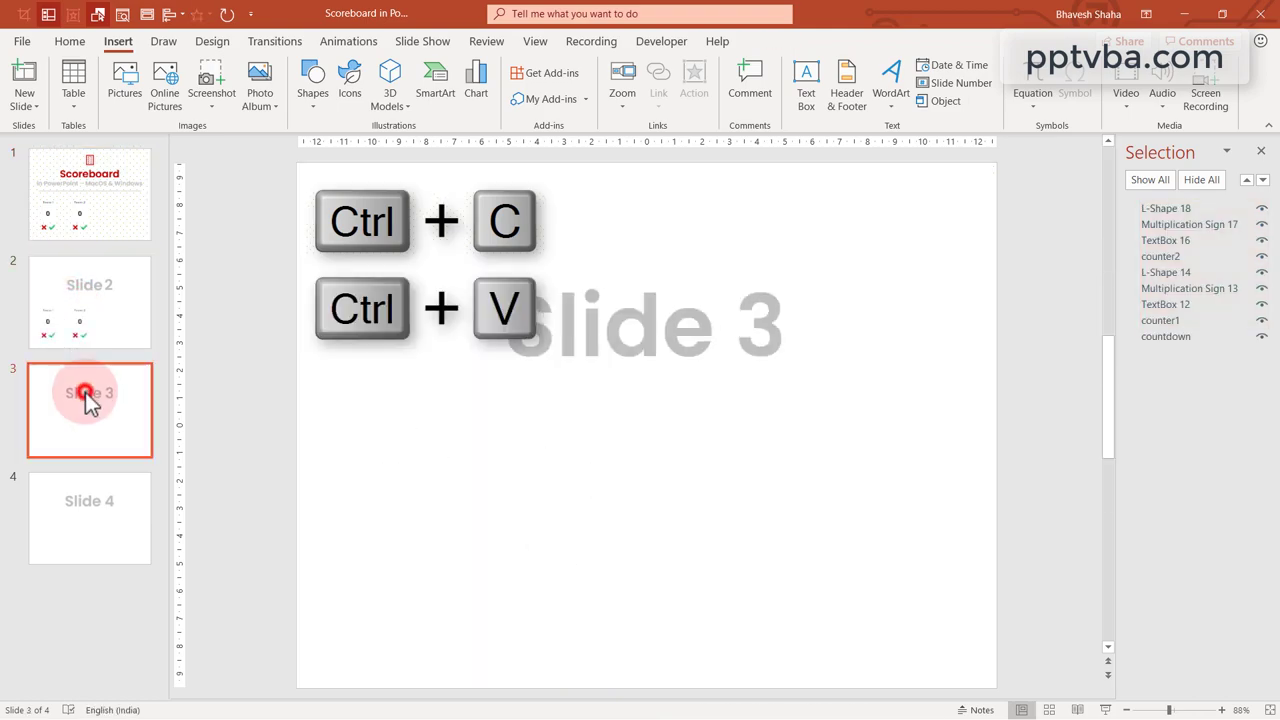
{"action": "key", "text": "ctrl+v"}
{"action": "left_click", "coordinate": [91, 507]}
{"action": "key", "text": "ctrl+v"}
- Extend the loop range to 1 To 4 in the counter1Add, counter1Sub, counter2Add and counter2Sub macros
{"action": "left_click", "coordinate": [662, 41]}
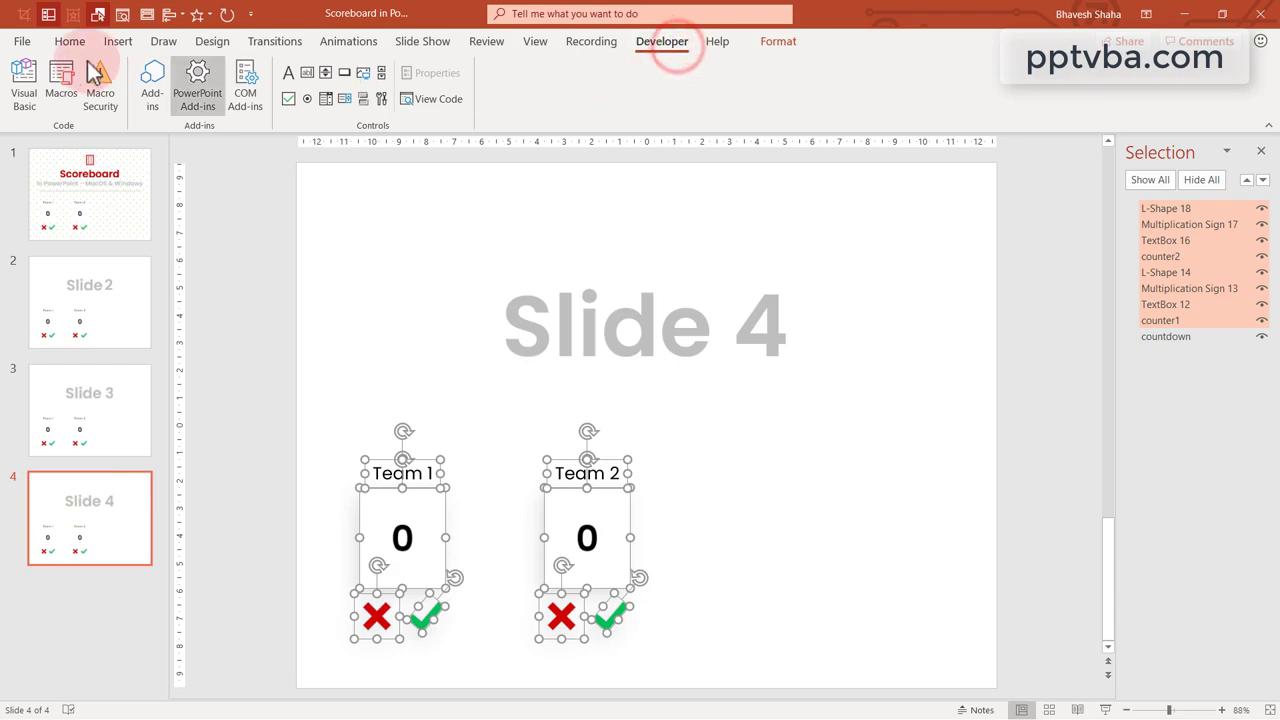
{"action": "left_click", "coordinate": [24, 78]}
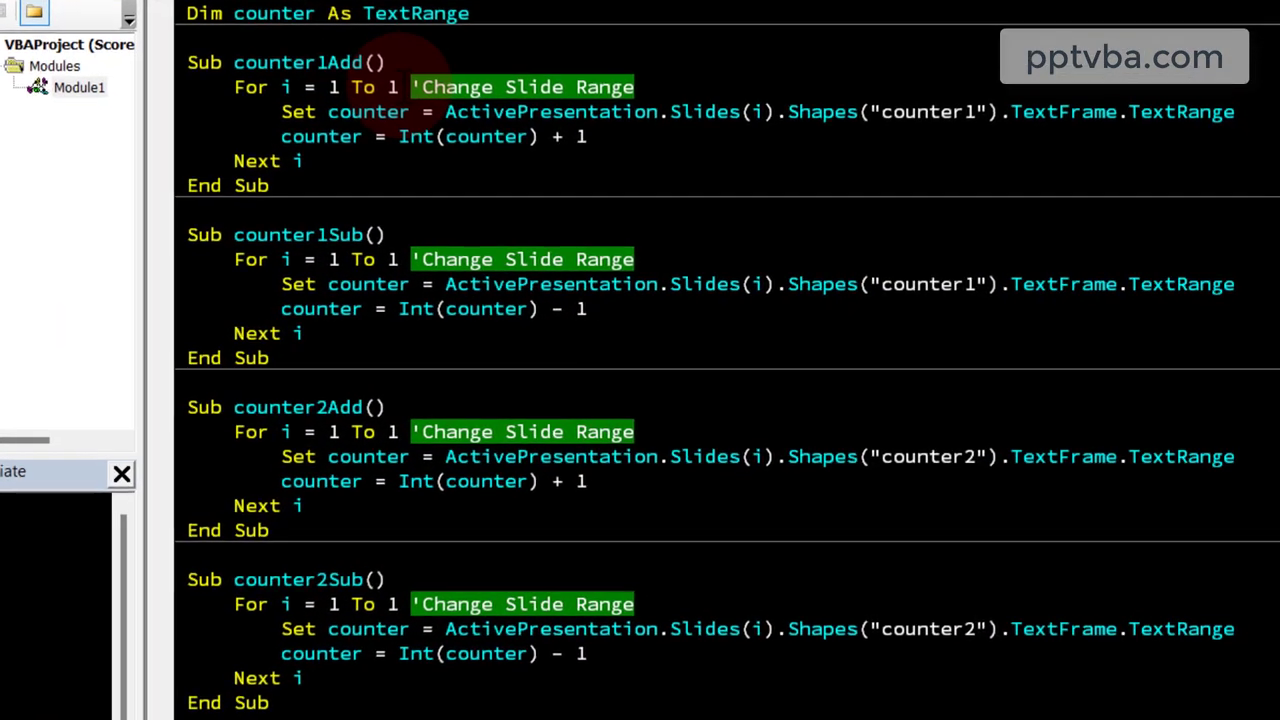
{"action": "type", "text": "4"}
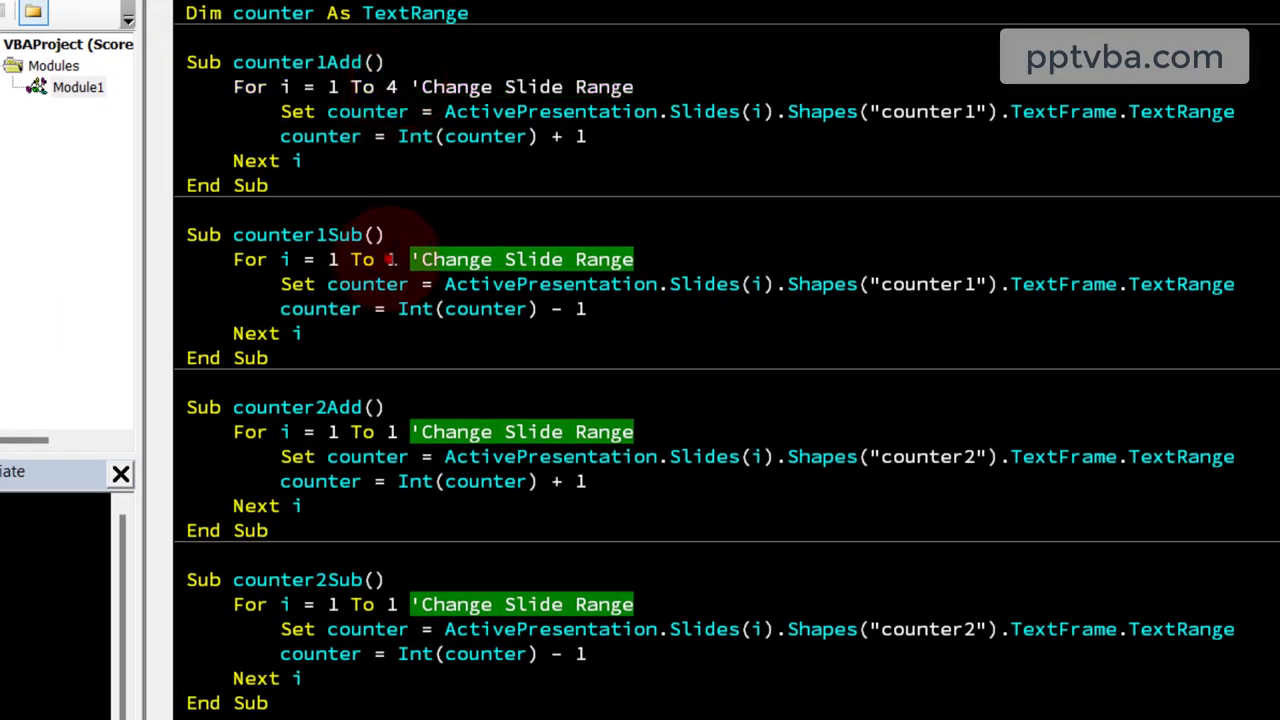
{"action": "double_click", "coordinate": [390, 259]}
{"action": "type", "text": "4"}
{"action": "type", "text": "4"}
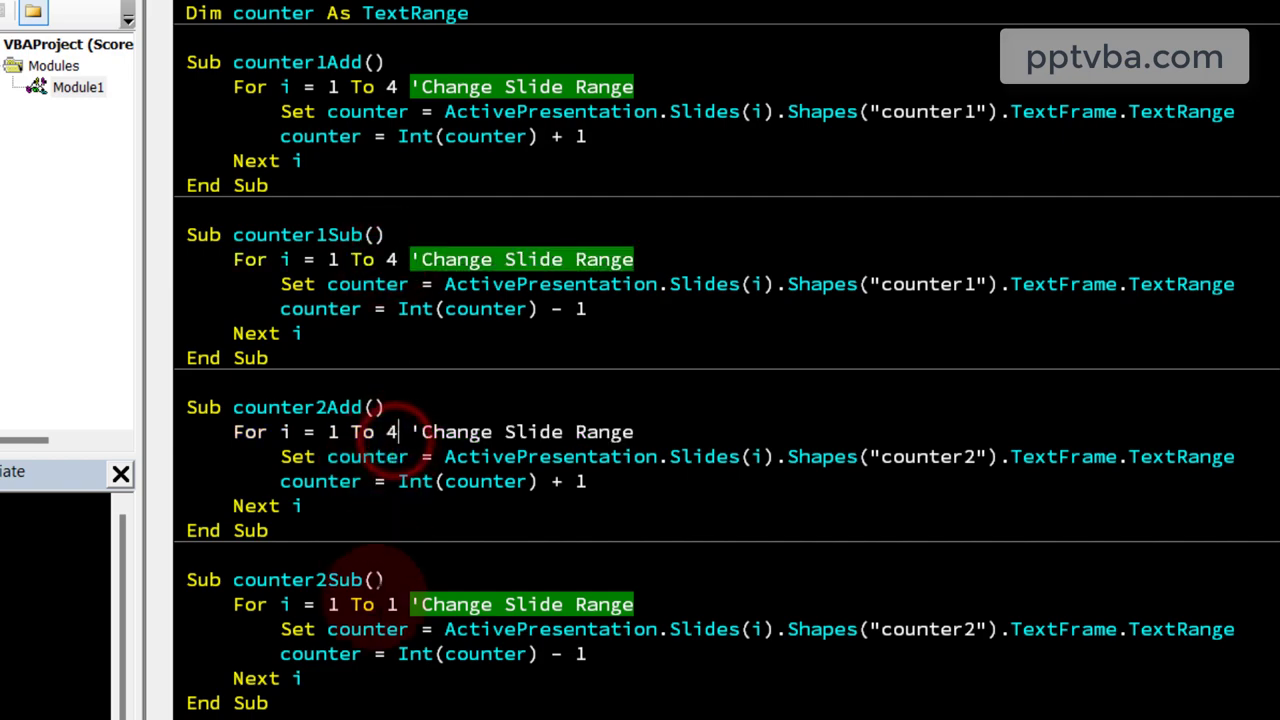
{"action": "double_click", "coordinate": [391, 604]}
{"action": "type", "text": "4"}
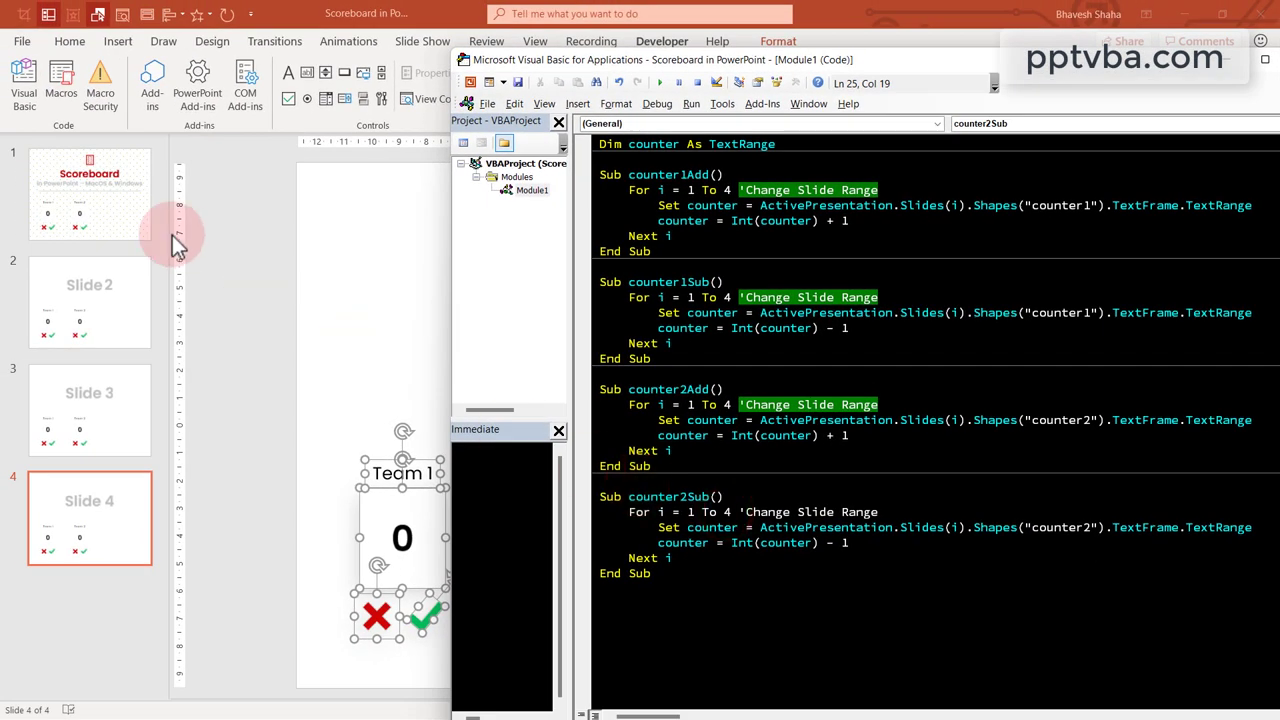
- Run the slide show from slide 1 to test both teams' cross and check mark buttons
{"action": "left_click", "coordinate": [99, 216]}
{"action": "left_click", "coordinate": [47, 212]}
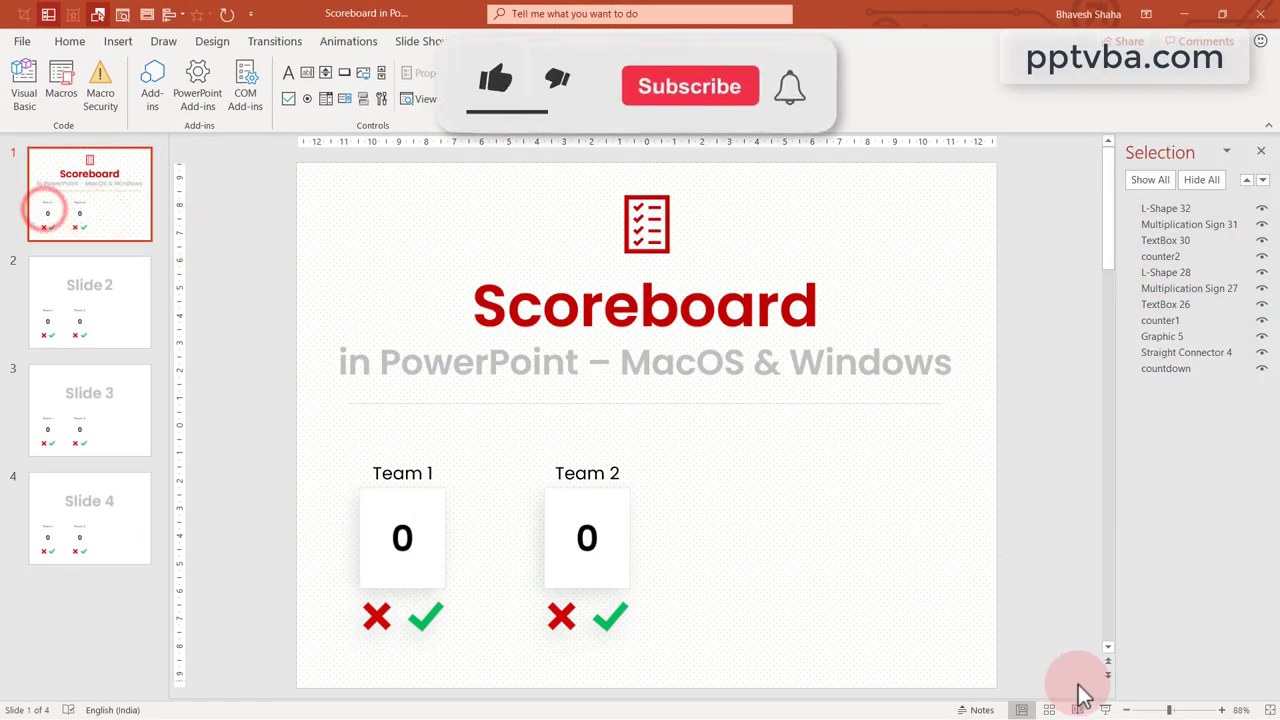
{"action": "left_click", "coordinate": [1100, 710]}
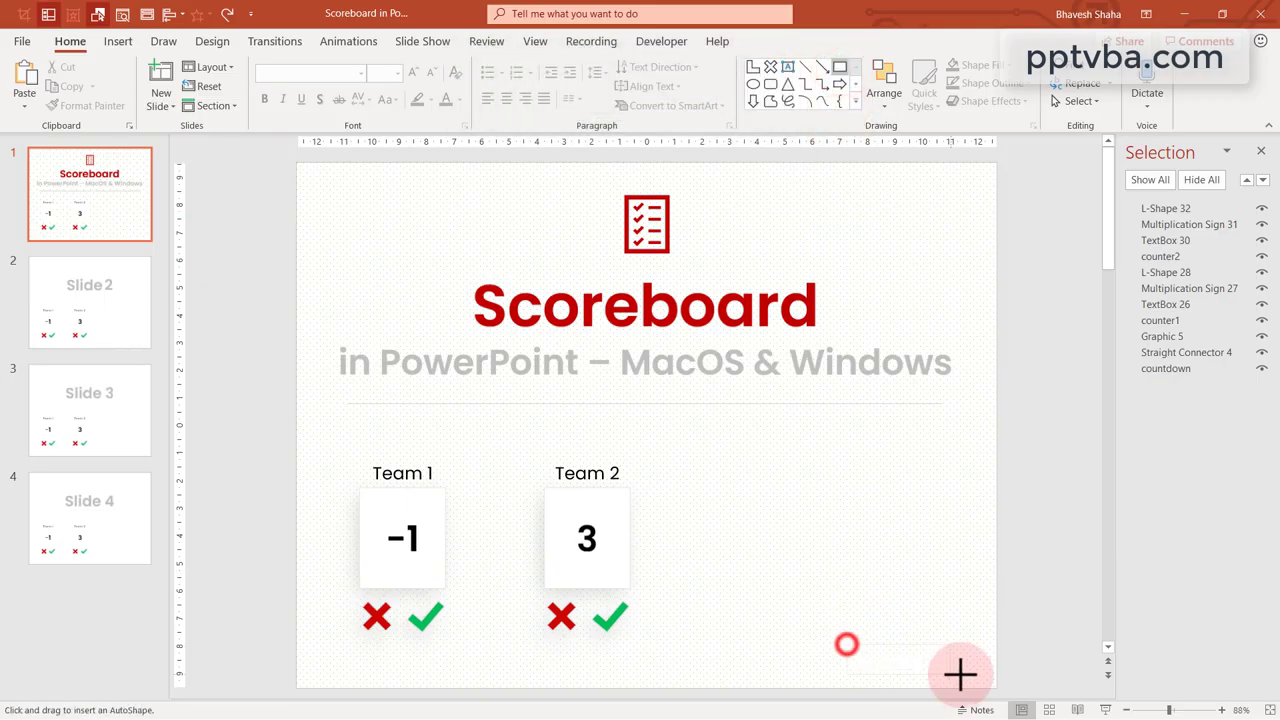
- Draw a rectangle about 4.3 cm wide in slide 1's lower-right corner and label it RESET
{"action": "left_click_drag", "start_coordinate": [963, 675], "coordinate": [964, 672]}
{"action": "type", "text": "RESET"}
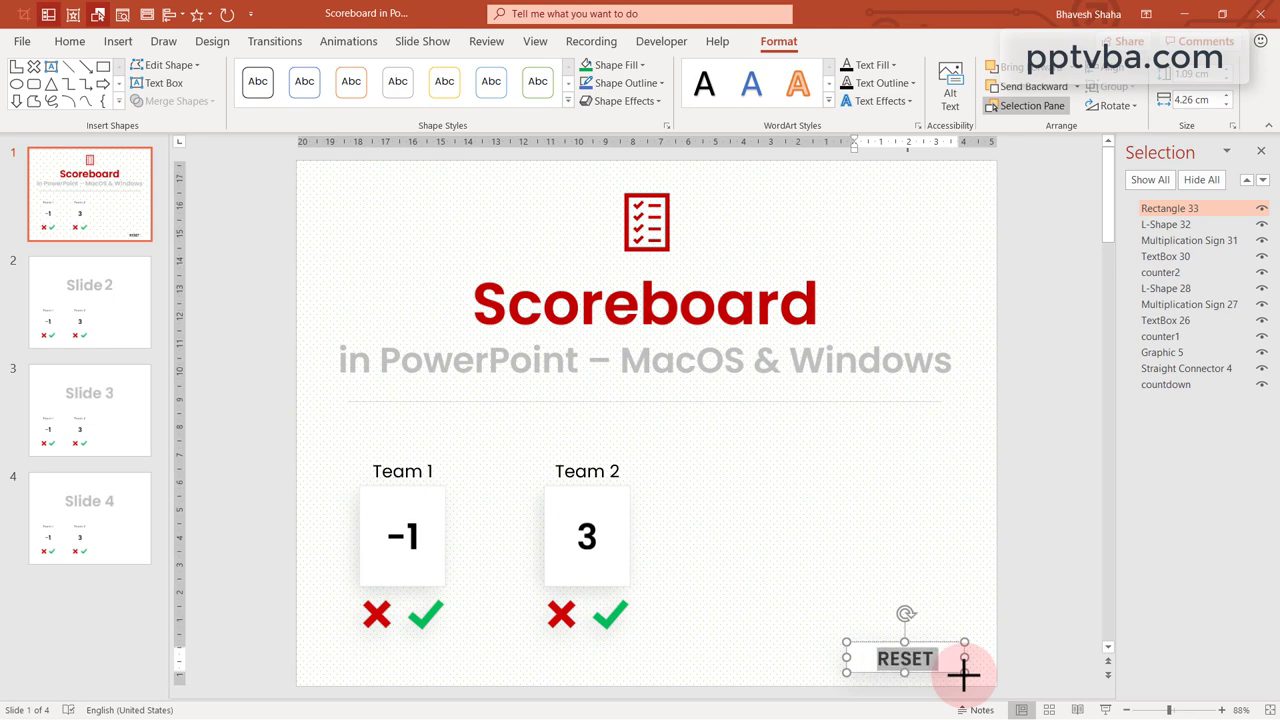
{"action": "left_click", "coordinate": [1000, 540]}
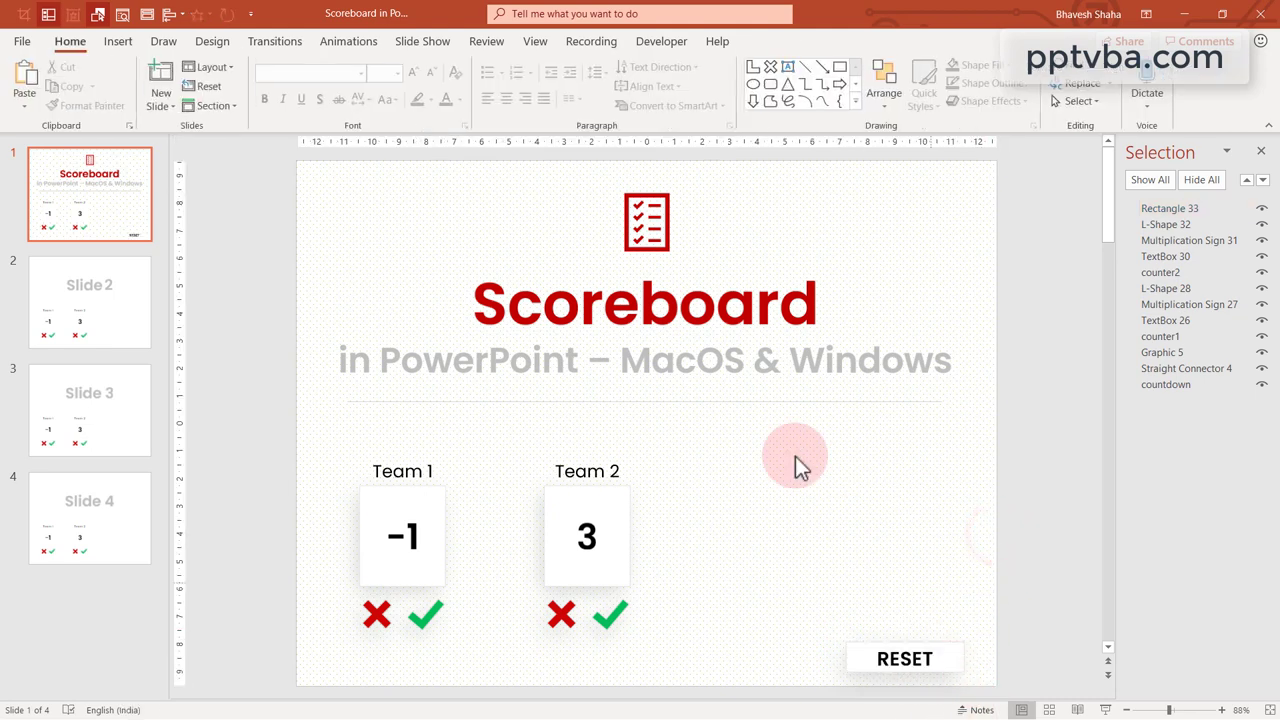
- Duplicate the counter1Add macro in Module1, placing the copy above the existing macros
{"action": "left_click", "coordinate": [655, 48]}
{"action": "left_click", "coordinate": [25, 85]}
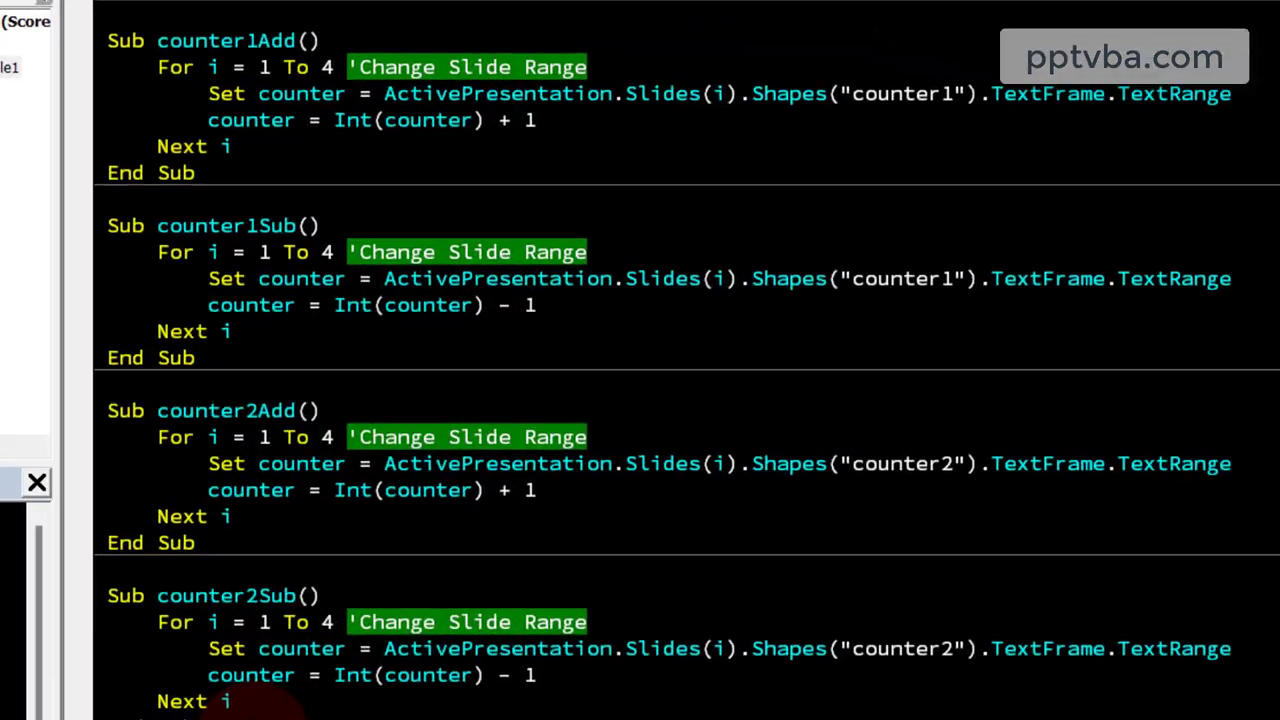
{"action": "left_click_drag", "start_coordinate": [196, 173], "coordinate": [77, 42]}
{"action": "key", "text": "ctrl+c"}
{"action": "left_click", "coordinate": [108, 14]}
{"action": "key", "text": "Return"}
{"action": "key", "text": "Return"}
{"action": "key", "text": "ctrl+v"}
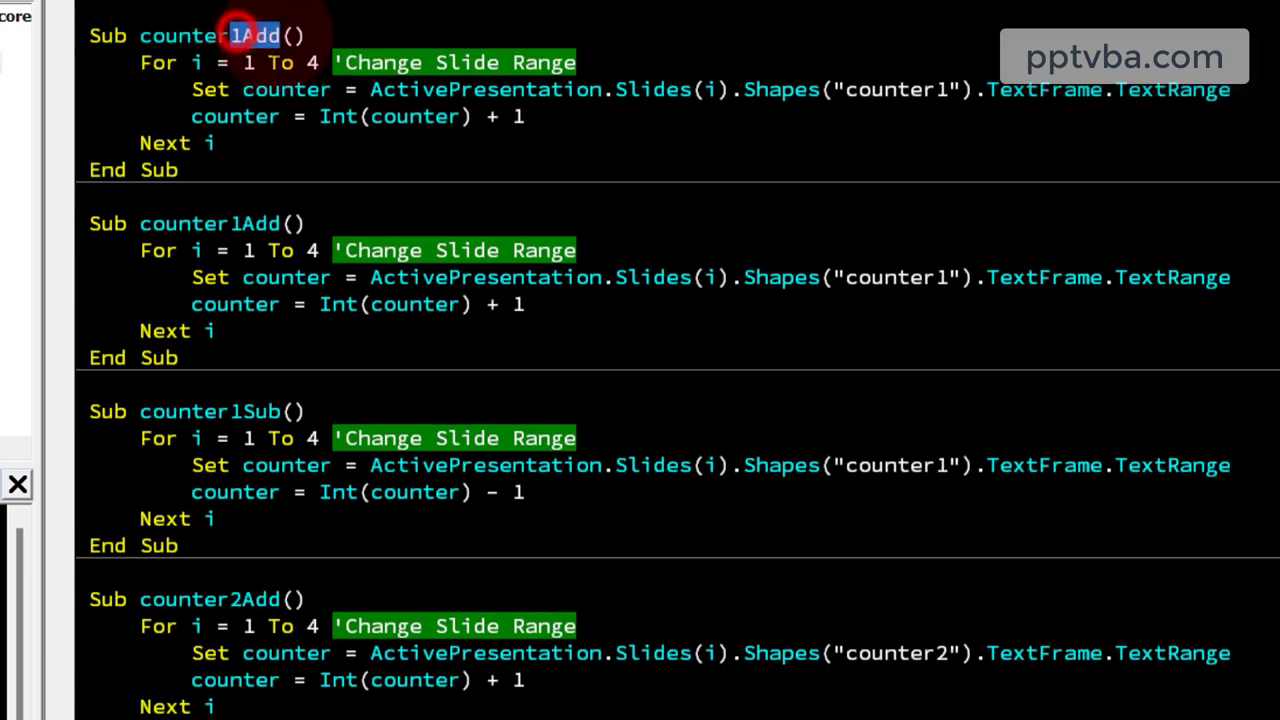
- Rename the copied macro counterReset and make it set the "counter1" value to 0
{"action": "type", "text": "et"}
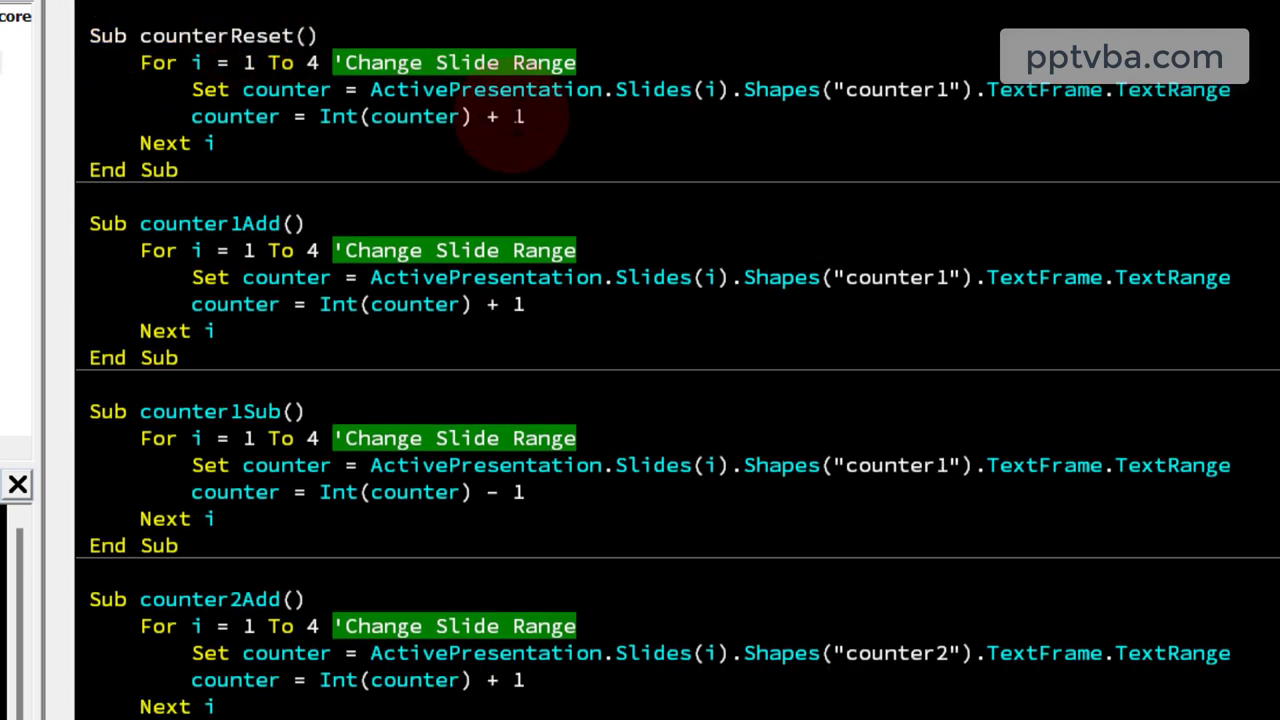
{"action": "left_click_drag", "start_coordinate": [527, 117], "coordinate": [335, 117]}
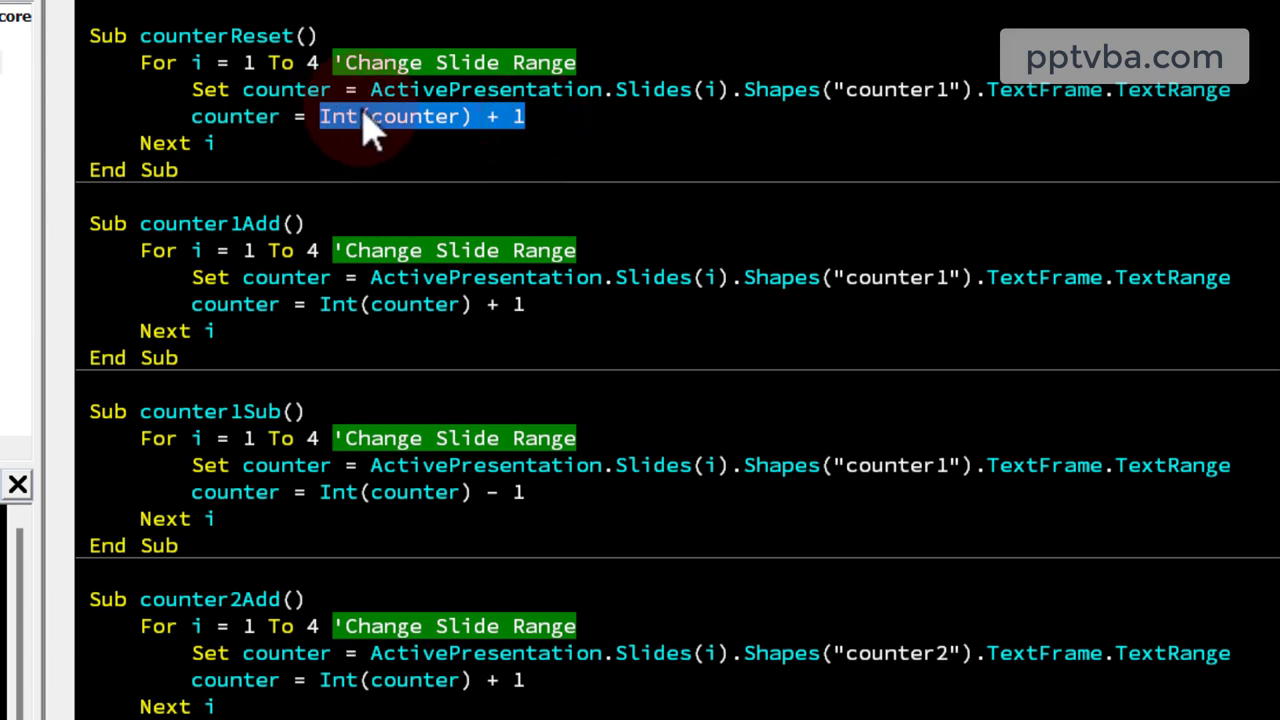
{"action": "type", "text": "0"}
- Copy the Set and counter lines for "counter2" from counter2Add into counterReset, below counter = 0
{"action": "mouse_move", "coordinate": [239, 600]}
{"action": "left_mouse_down"}
{"action": "mouse_move", "coordinate": [266, 600]}
{"action": "mouse_move", "coordinate": [231, 600]}
{"action": "left_mouse_up"}
{"action": "left_click_drag", "start_coordinate": [525, 683], "coordinate": [109, 657]}
{"action": "key", "text": "ctrl+c"}
{"action": "left_click", "coordinate": [383, 116]}
{"action": "key", "text": "Return"}
{"action": "key", "text": "ctrl+v"}
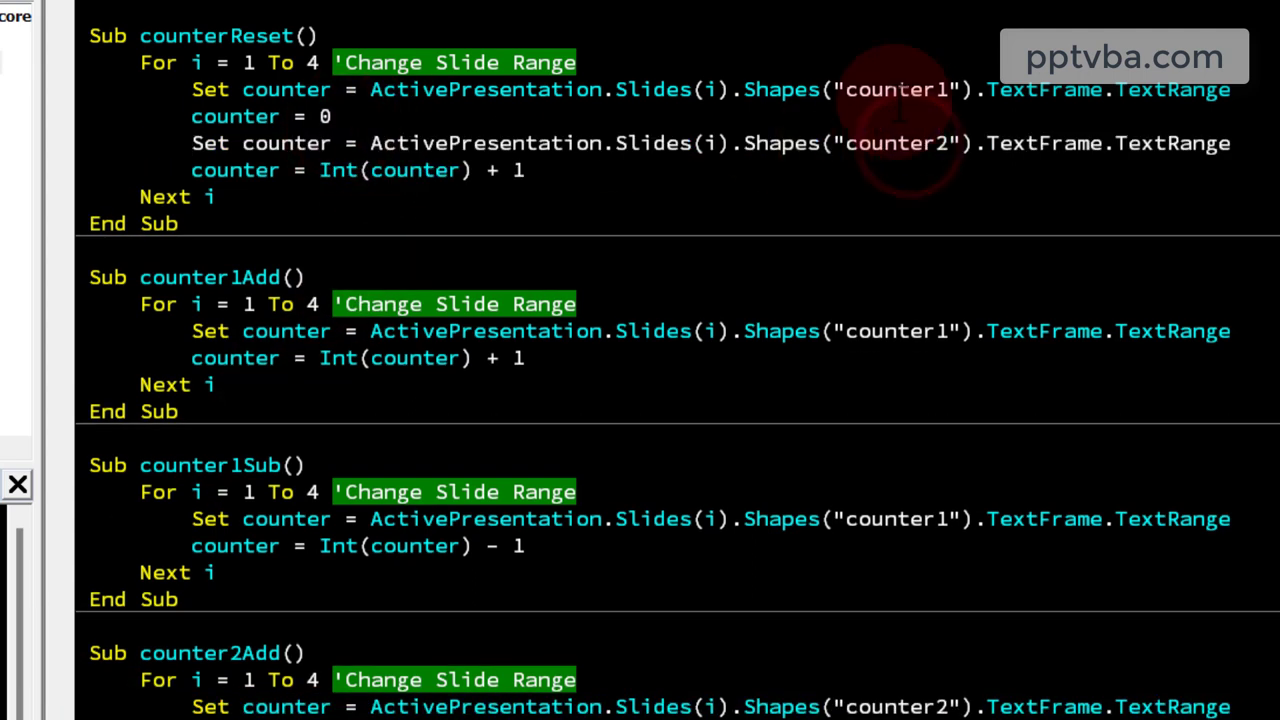
- Replace the "counter2" increment expression in counterReset with 0
{"action": "left_click_drag", "start_coordinate": [847, 89], "coordinate": [960, 89]}
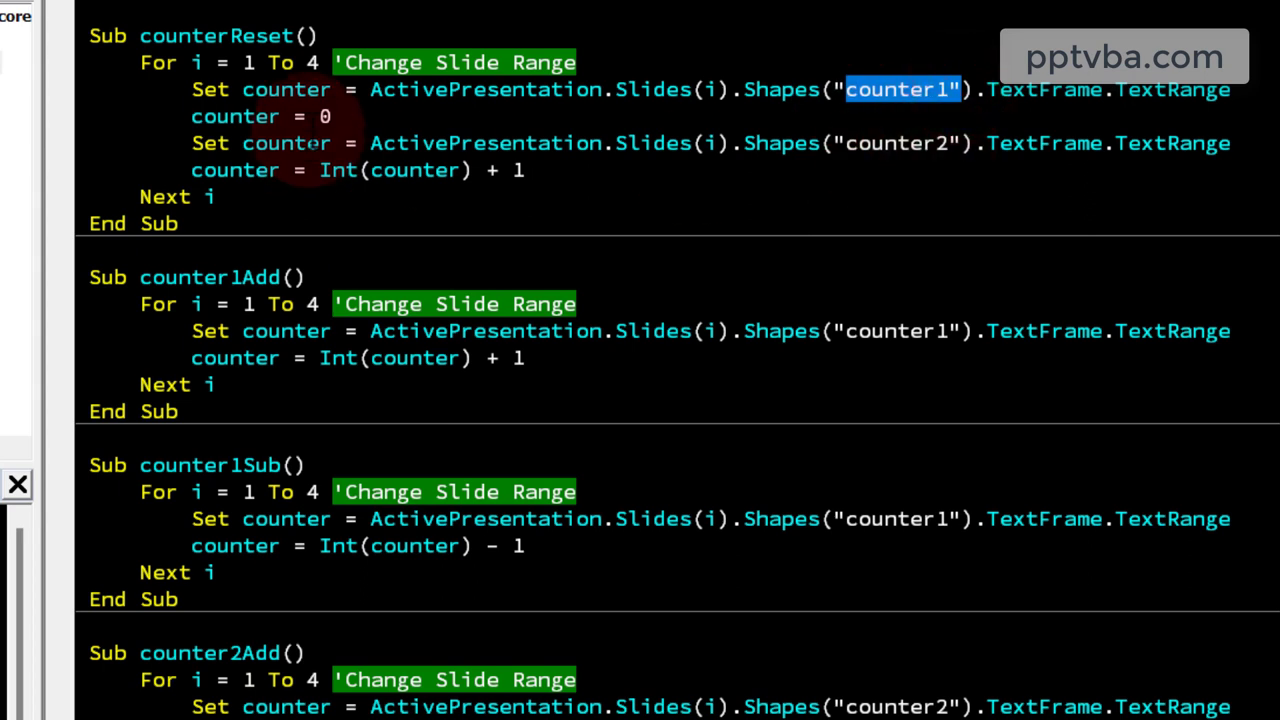
{"action": "left_click_drag", "start_coordinate": [948, 143], "coordinate": [872, 143]}
{"action": "left_click_drag", "start_coordinate": [540, 170], "coordinate": [320, 170]}
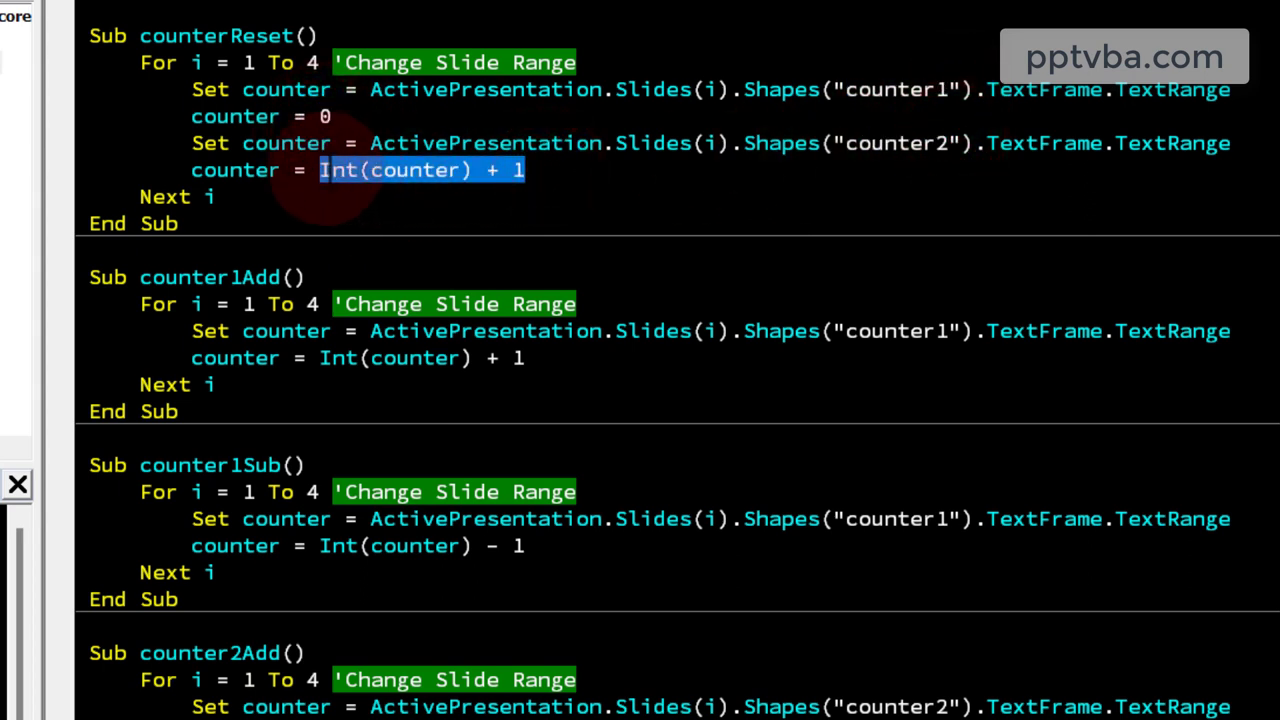
{"action": "type", "text": "0"}
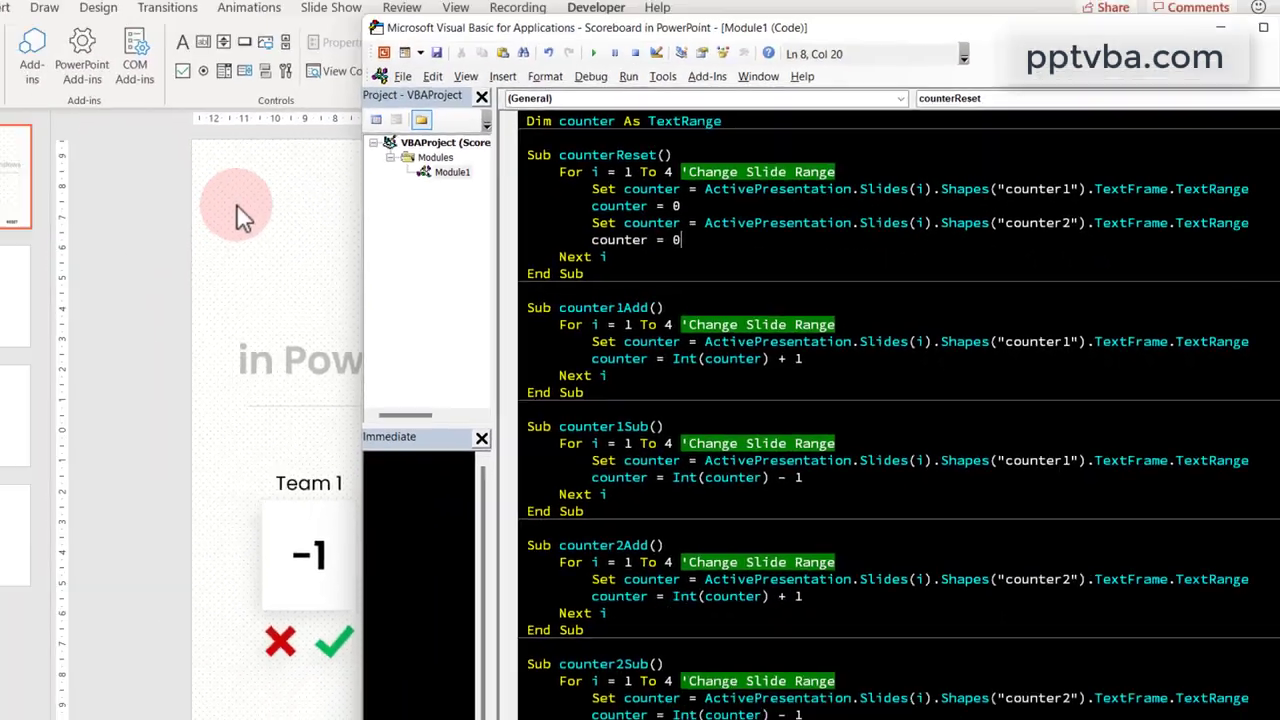
- Assign the counterReset macro as the click action of the RESET button on slide 1
{"action": "left_click", "coordinate": [237, 206]}
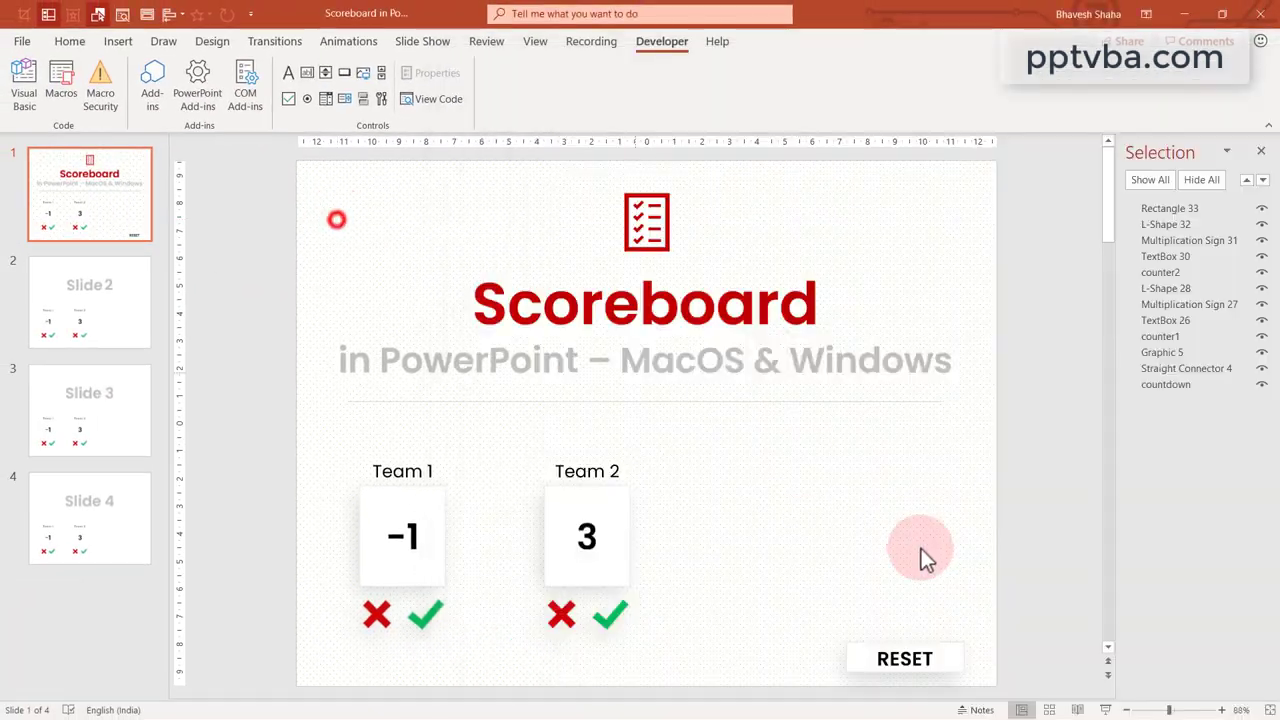
{"action": "left_click", "coordinate": [943, 666]}
{"action": "left_click", "coordinate": [122, 40]}
{"action": "left_click", "coordinate": [711, 93]}
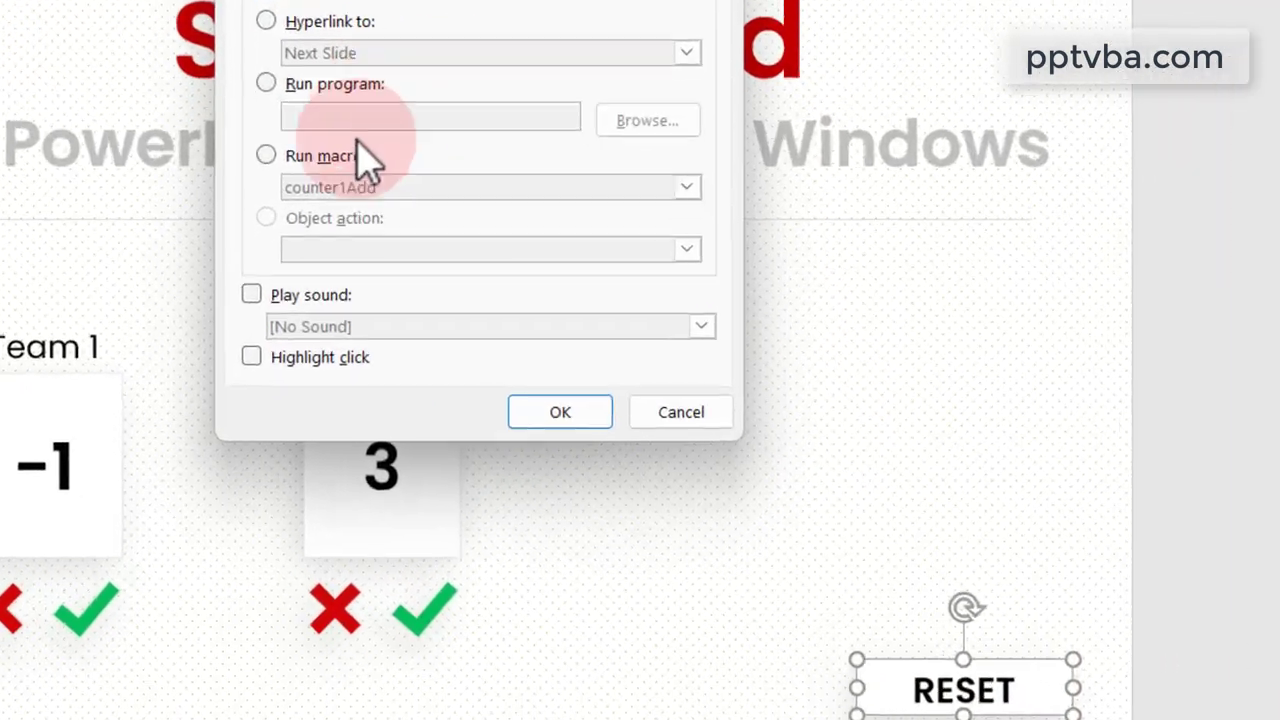
{"action": "left_click", "coordinate": [562, 367]}
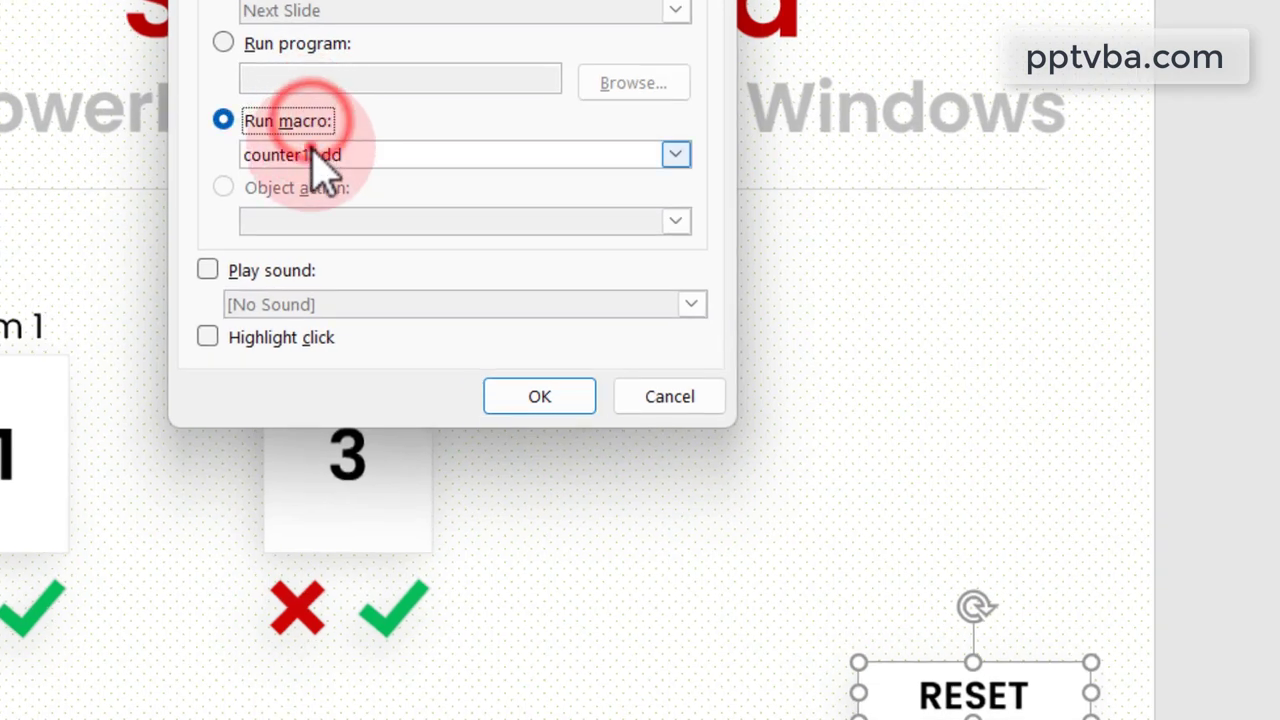
{"action": "left_click", "coordinate": [316, 170]}
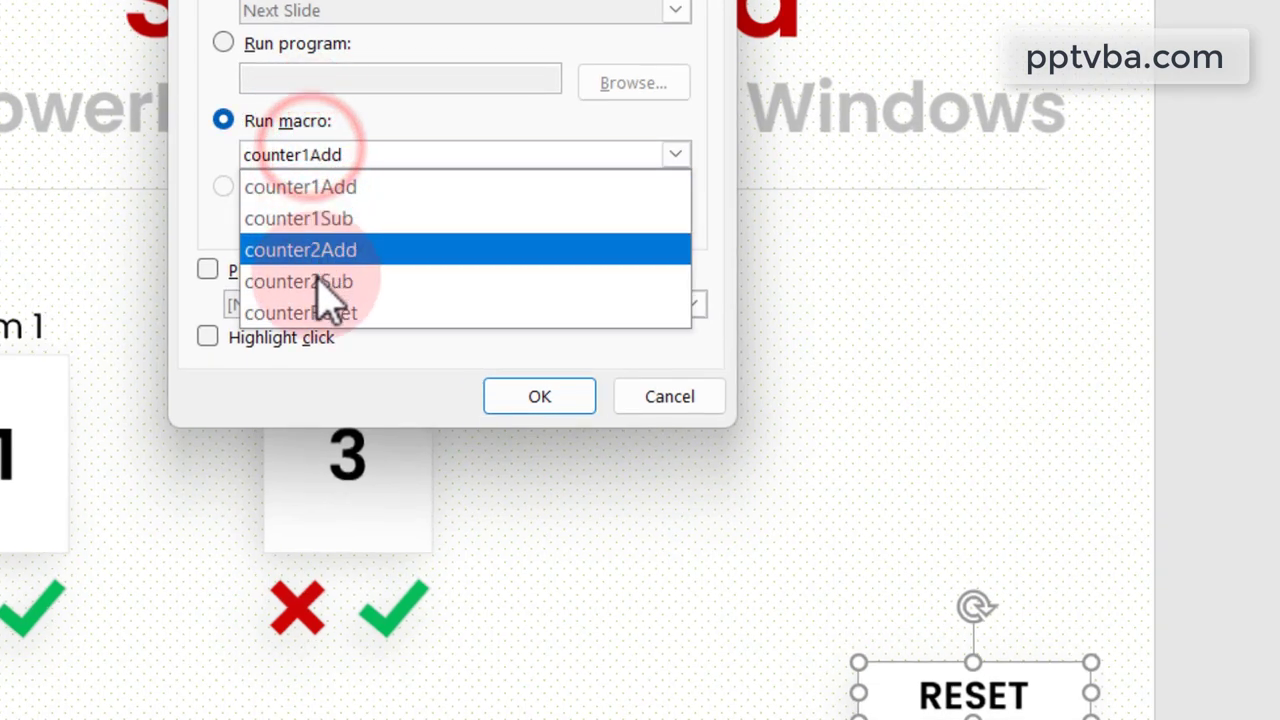
{"action": "left_click", "coordinate": [314, 311]}
{"action": "left_click", "coordinate": [521, 401]}
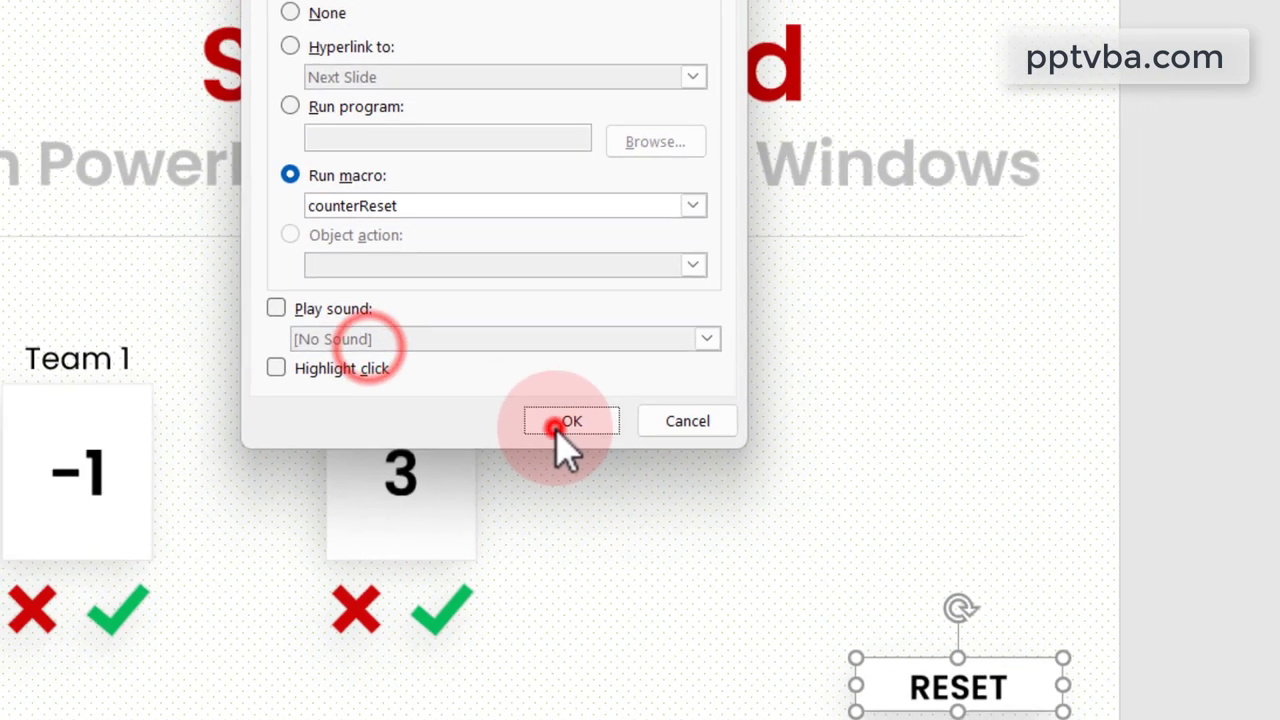
- Run the slide show, reset the scores with the RESET button and check the counters on the following slides
{"action": "left_click", "coordinate": [1106, 703]}
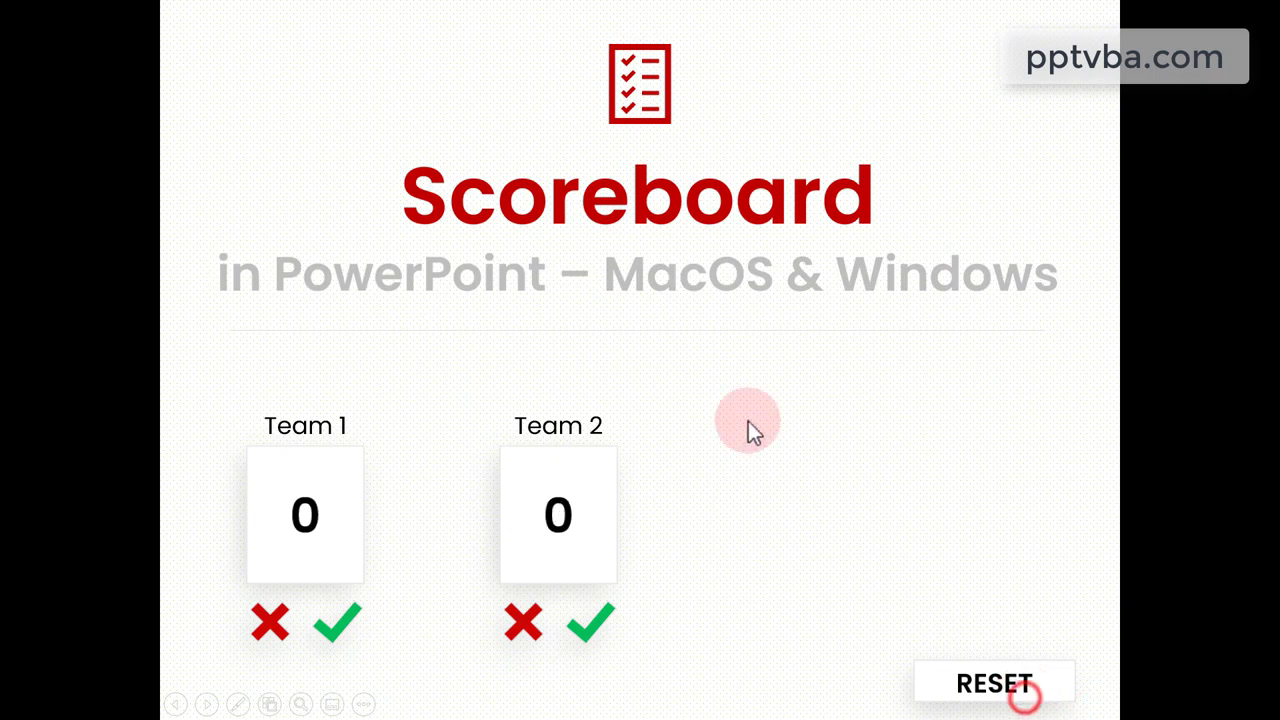
{"action": "key", "text": "Right"}
{"action": "key", "text": "Right"}
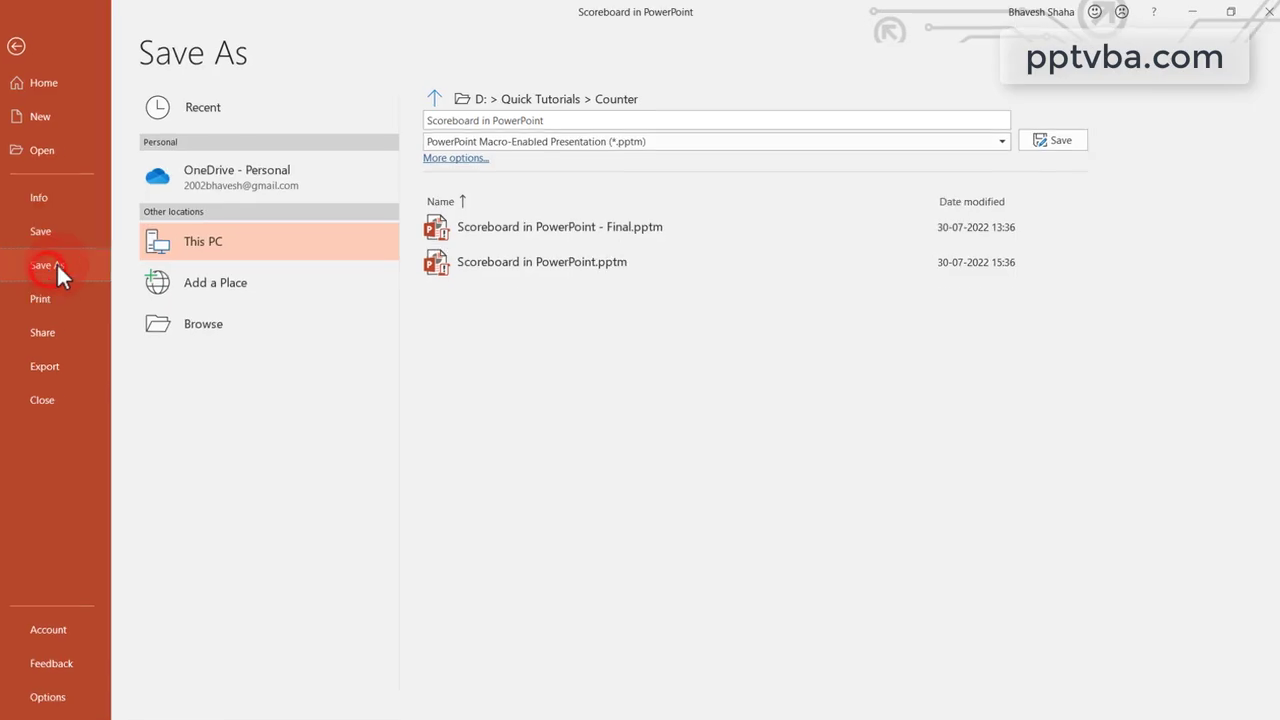
- Examine the Save As file types for macro-enabled formats such as PowerPoint Macro-Enabled Show (*.ppsm)
{"action": "left_click", "coordinate": [548, 141]}
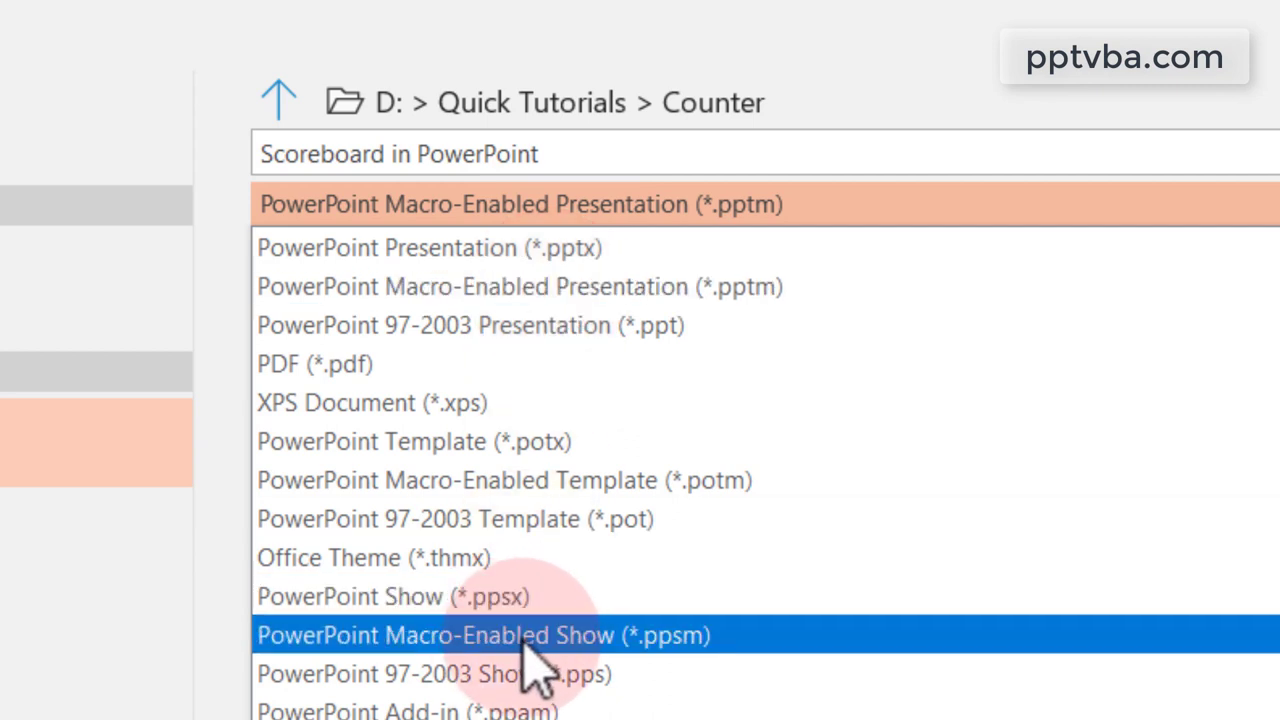
{"action": "left_click", "coordinate": [108, 692]}
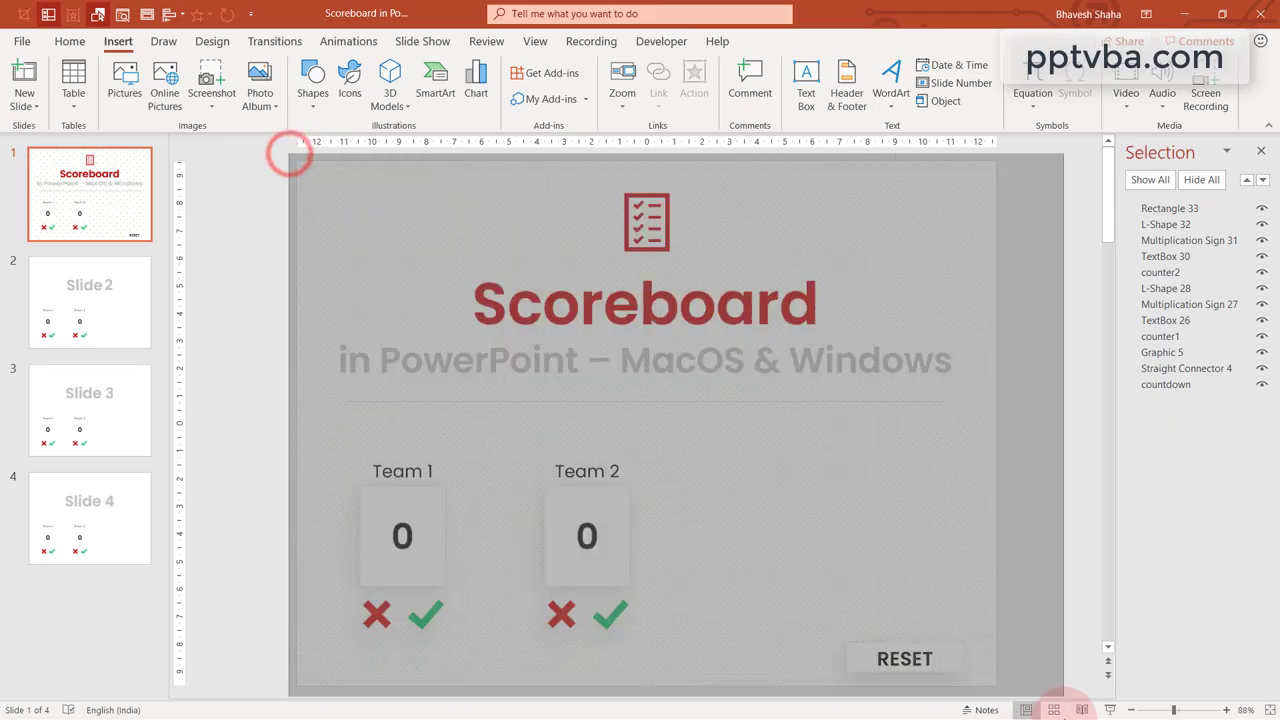
{"action": "left_click_drag", "start_coordinate": [1064, 698], "coordinate": [1060, 640]}
{"action": "left_click", "coordinate": [1051, 599]}
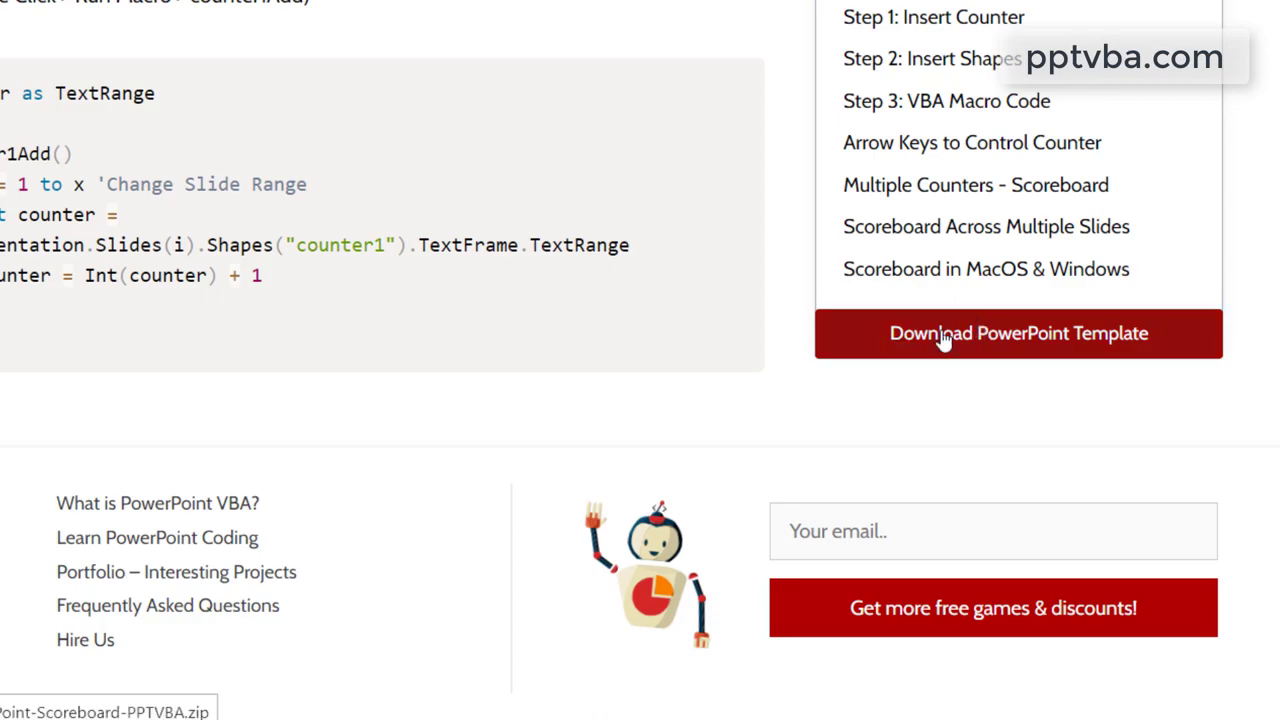
{"action": "scroll", "coordinate": [943, 339], "scroll_direction": "up", "scroll_amount": 3}
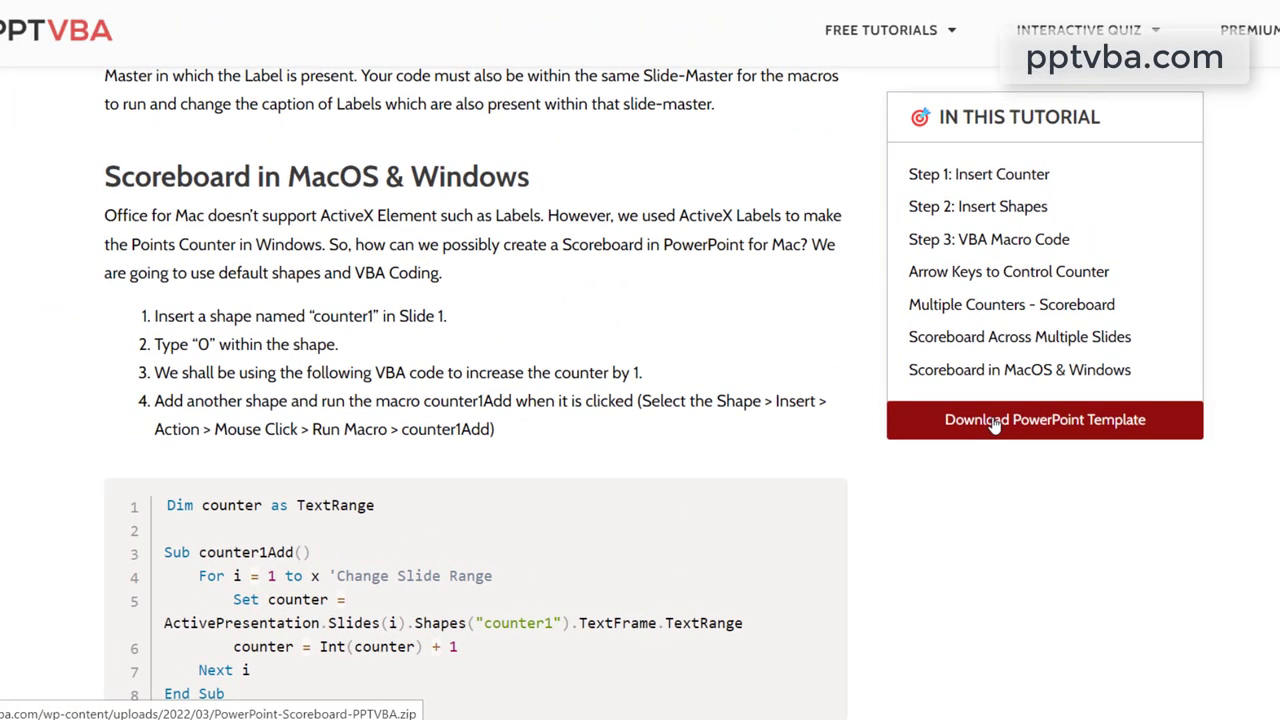